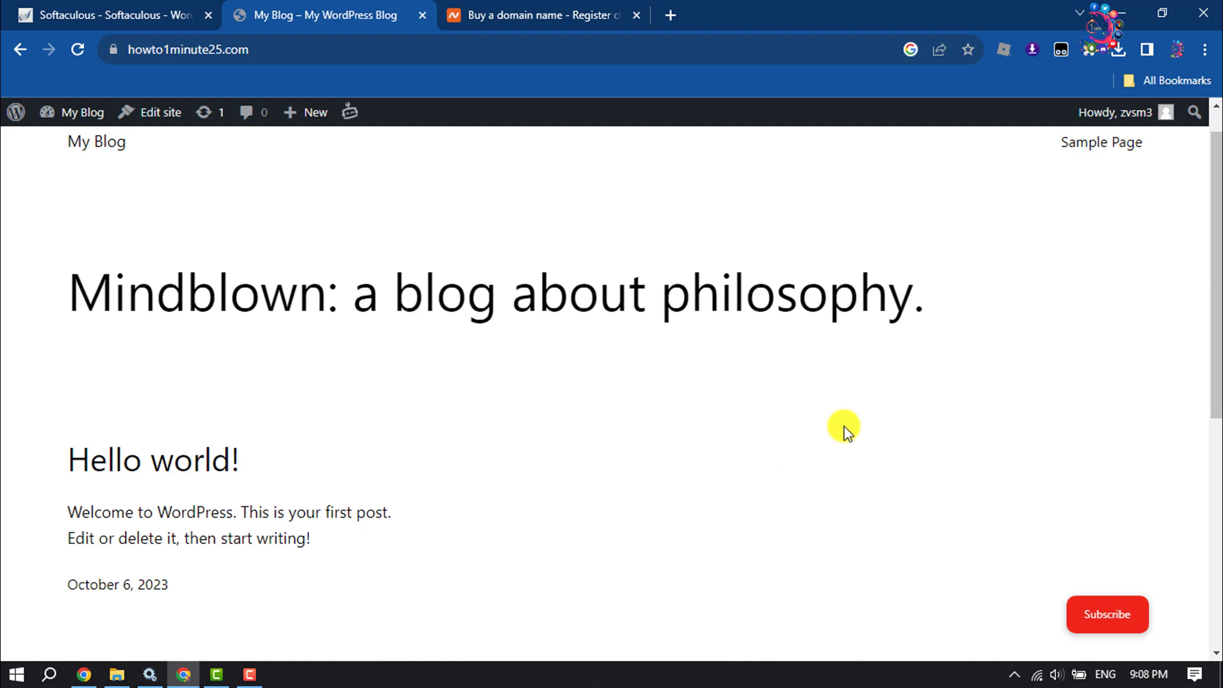
# Step: Go to cloudflare.com in a new tab and log in to the account dashboard
pyautogui.click(668, 16)
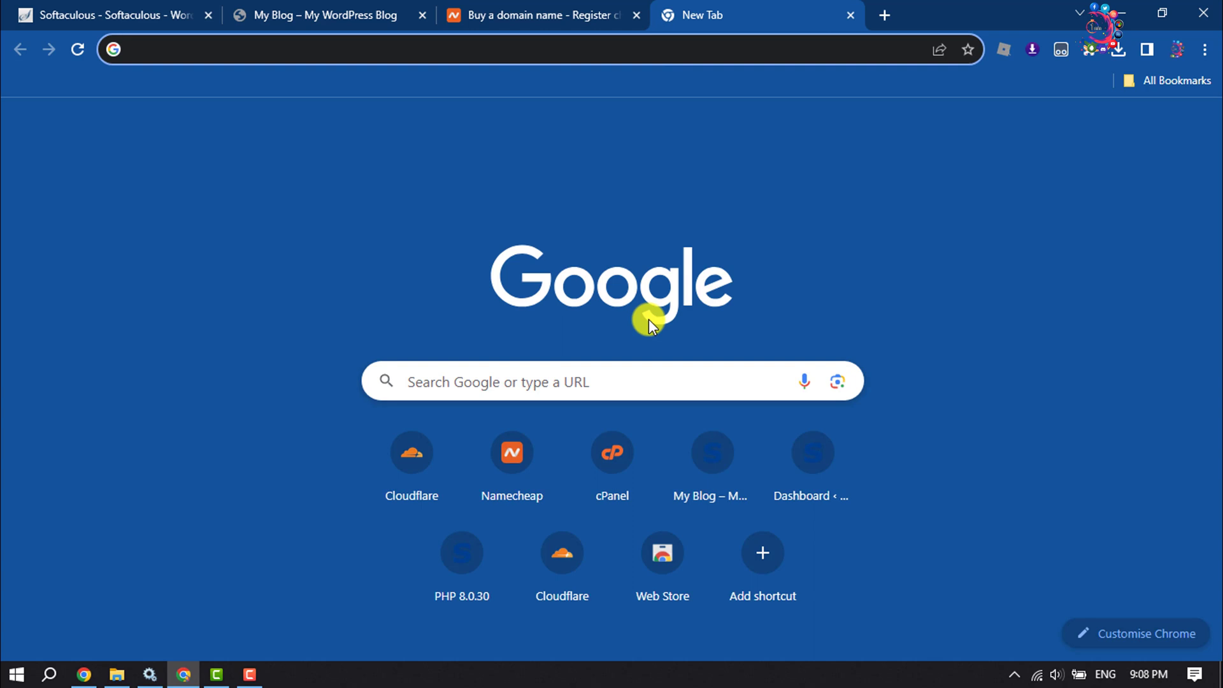
pyautogui.write('cloudflare.com')
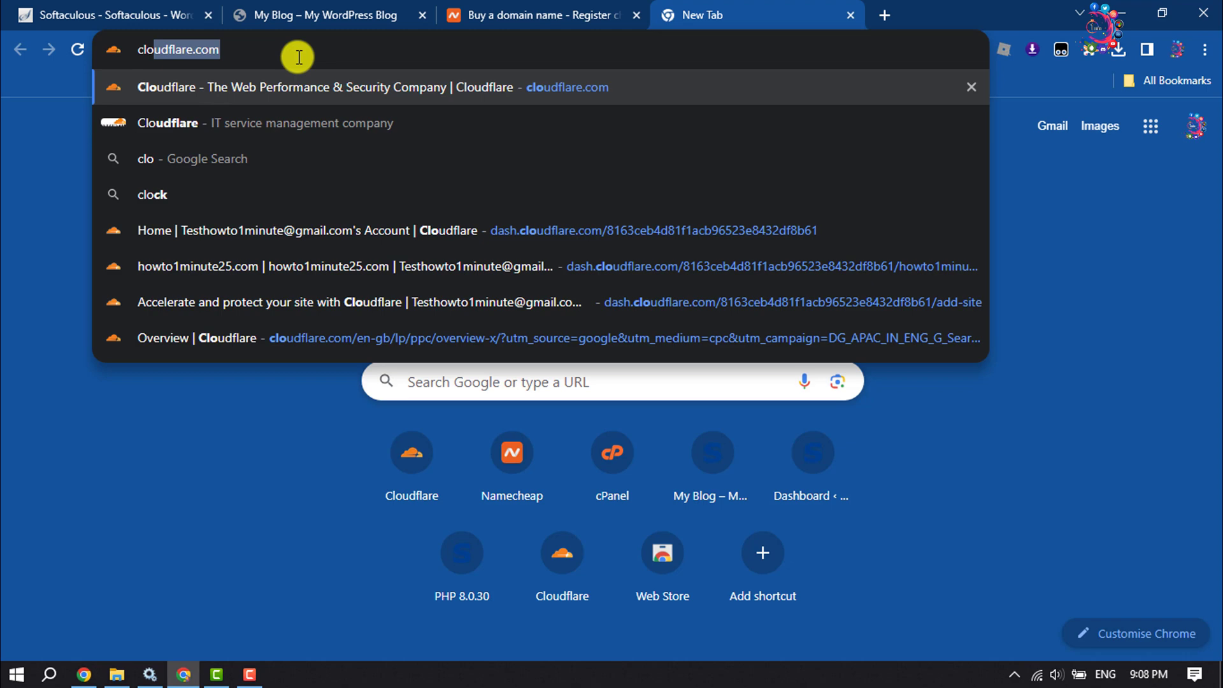
pyautogui.press('Return')
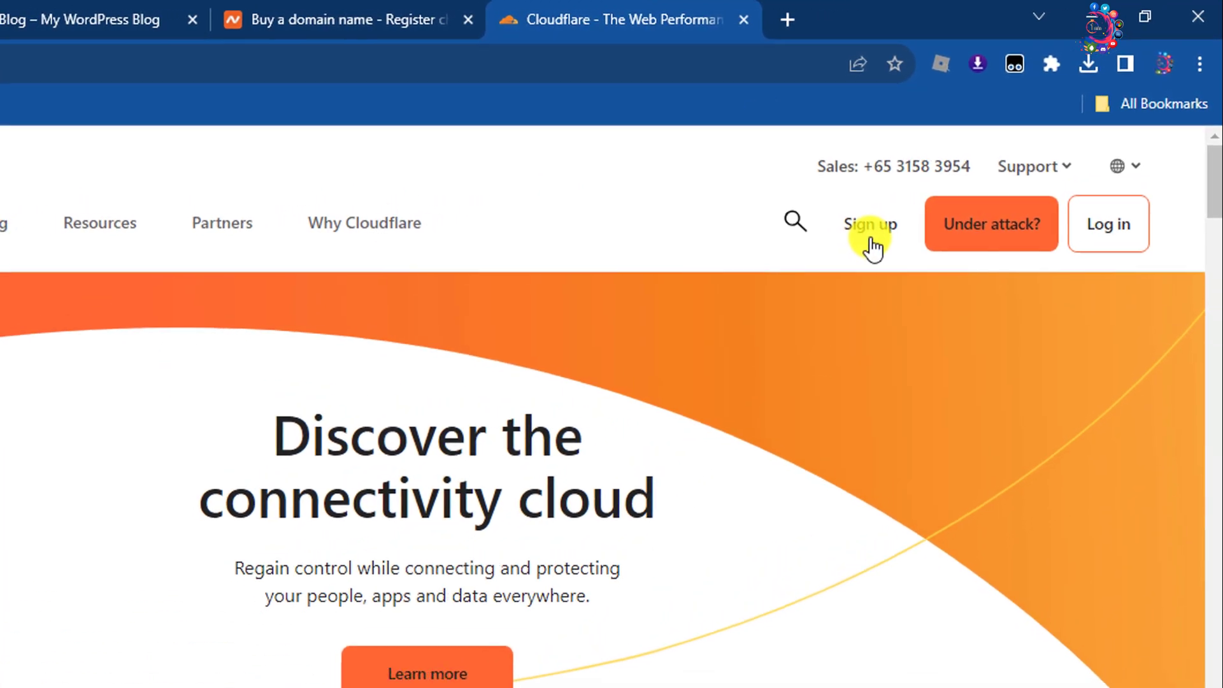
pyautogui.click(950, 189)
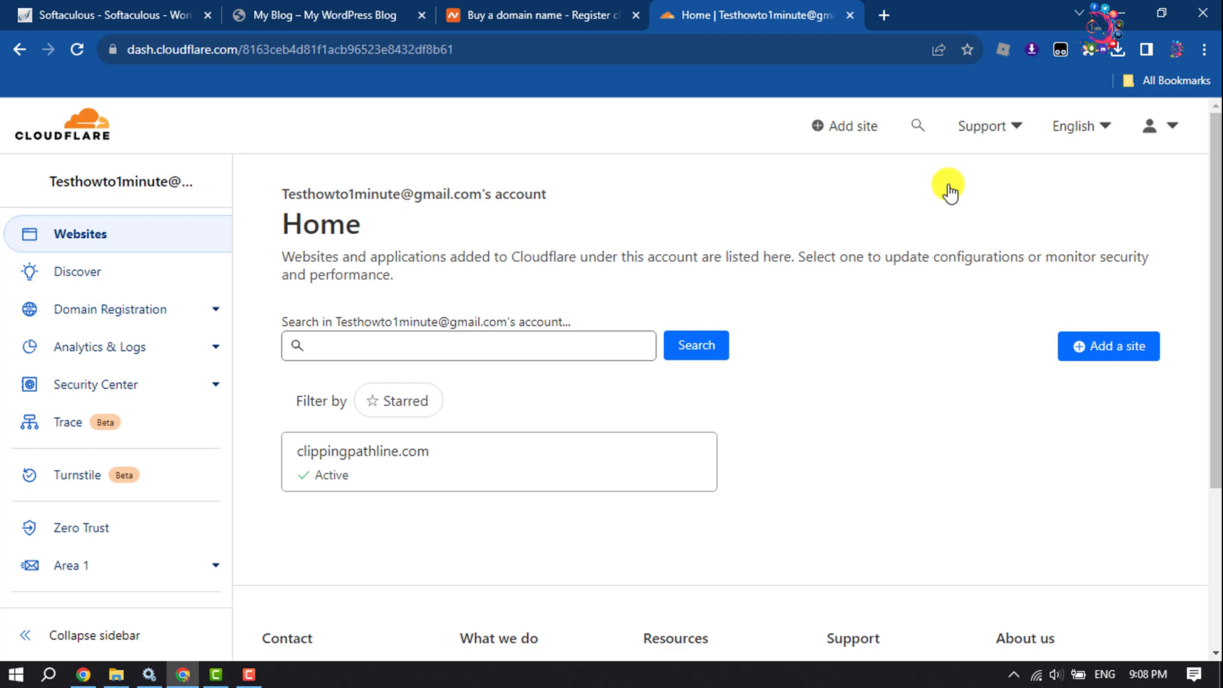
# Step: Add howto1minute25.com as a new site and submit it to Cloudflare
pyautogui.click(839, 140)
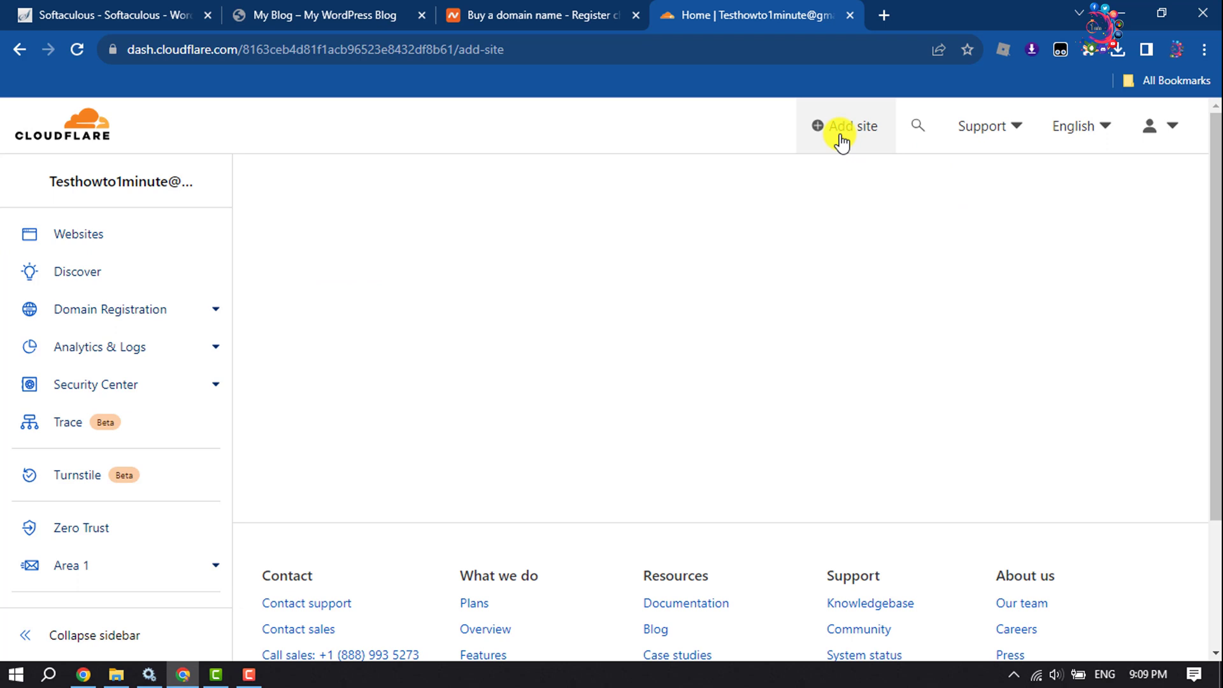
pyautogui.click(291, 275)
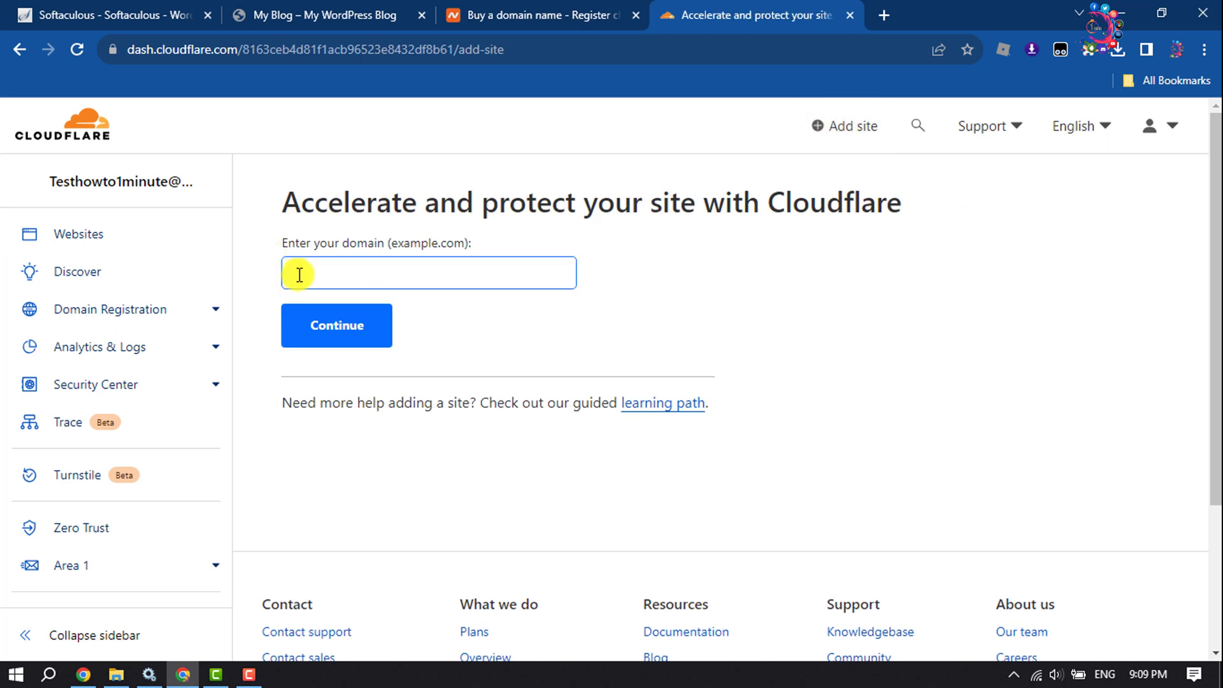
pyautogui.click(299, 275)
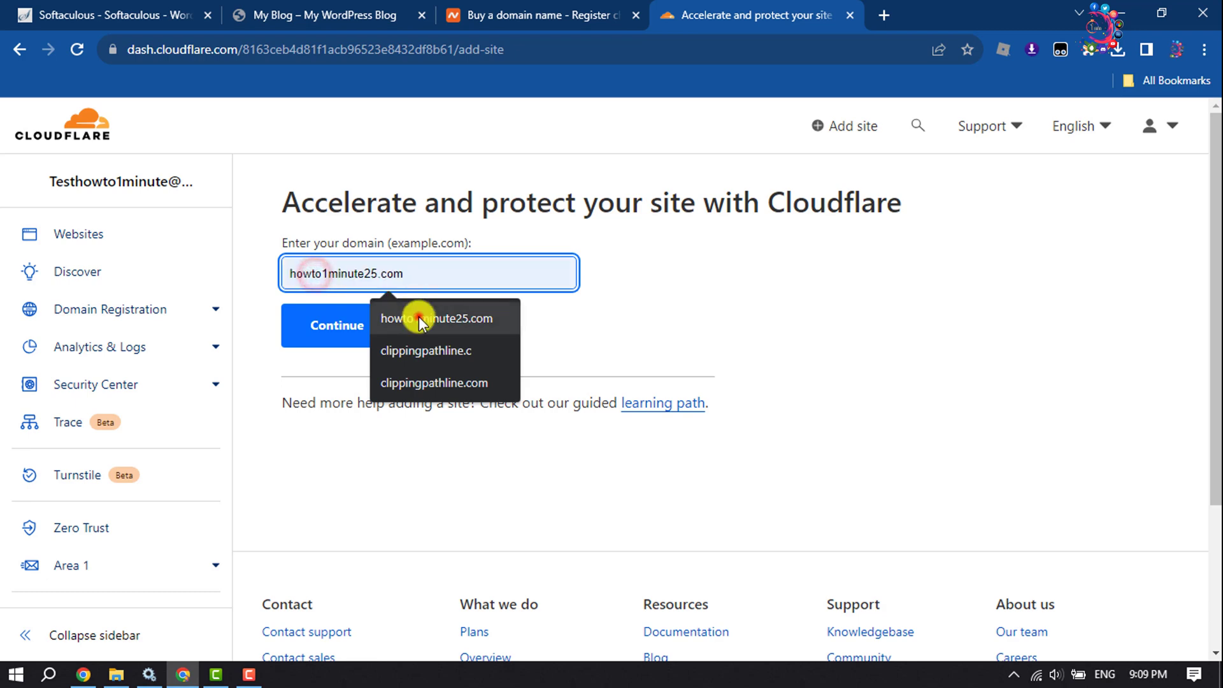
pyautogui.click(418, 317)
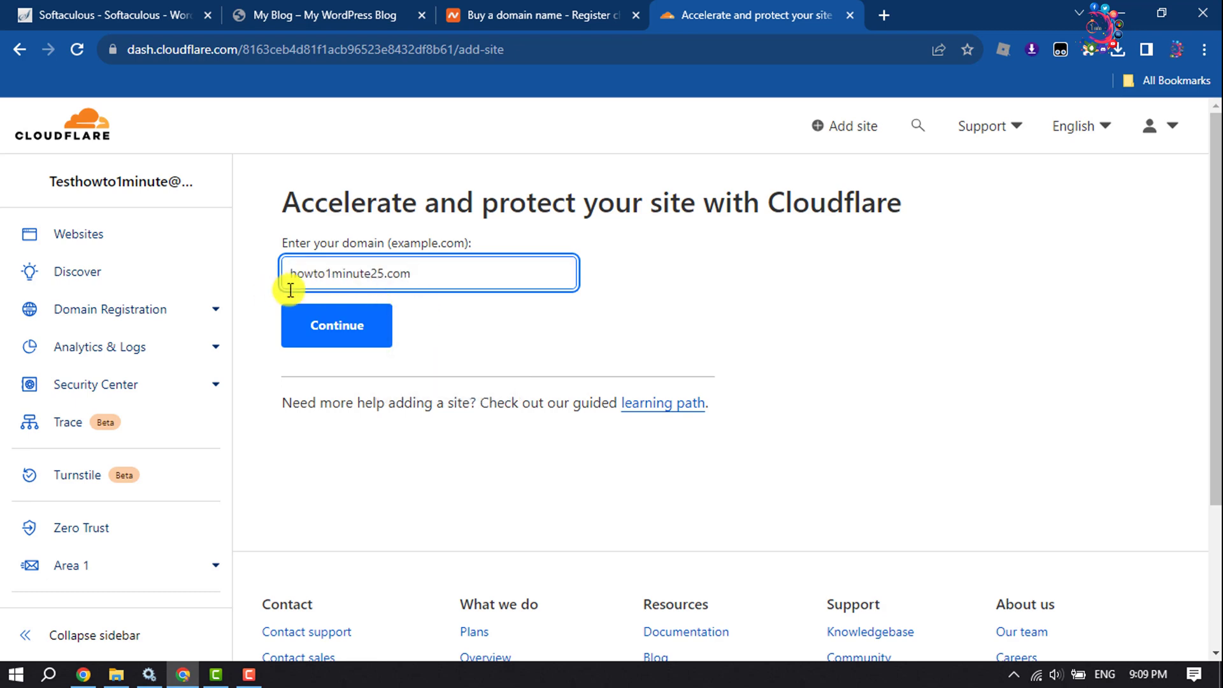
pyautogui.click(322, 332)
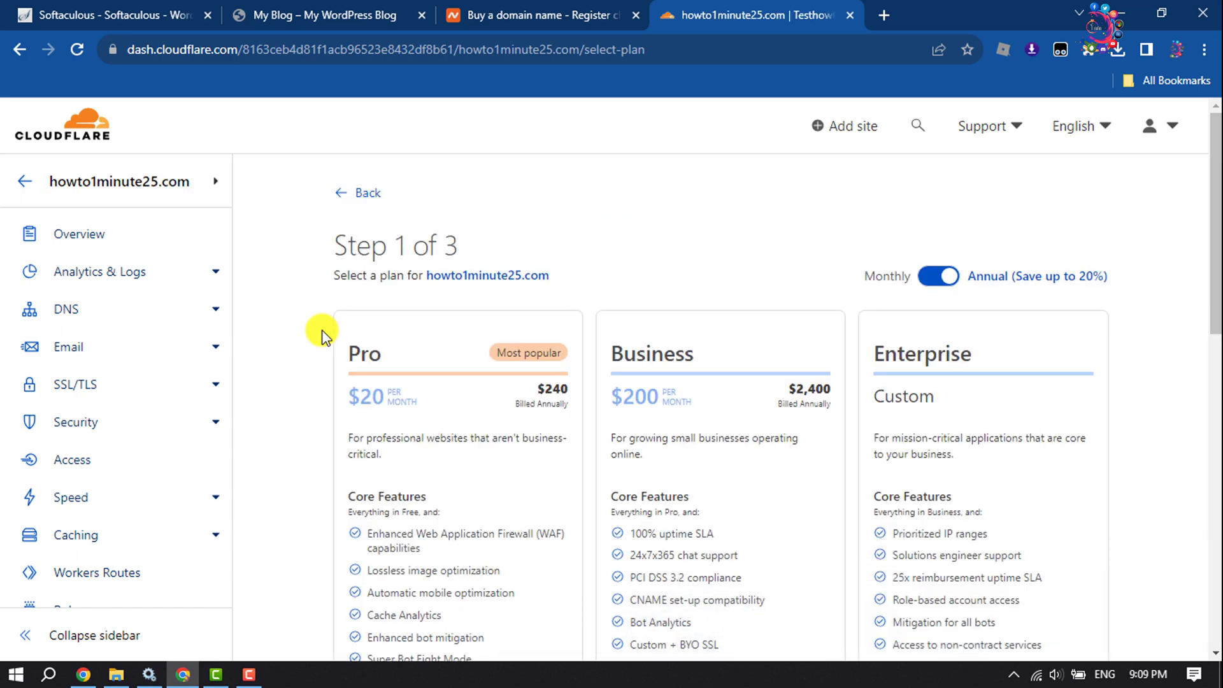
pyautogui.scroll(-1, 322, 331)
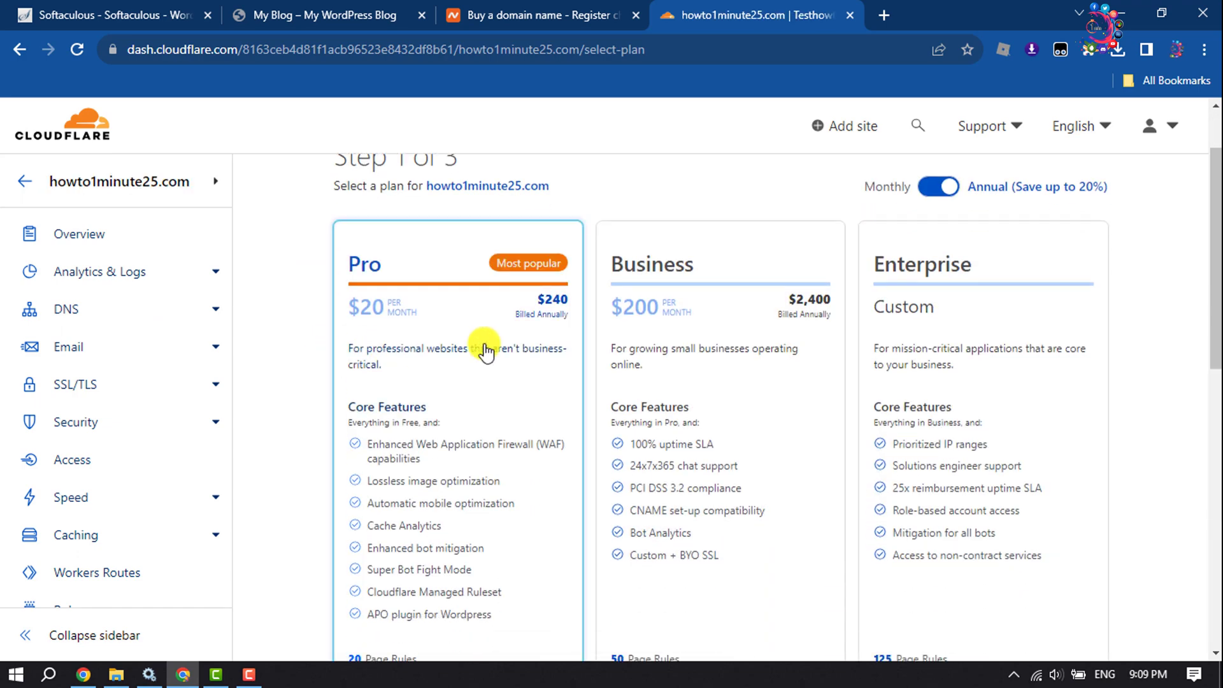
# Step: Select the Free $0 plan for howto1minute25.com and continue to the DNS records review
pyautogui.click(943, 363)
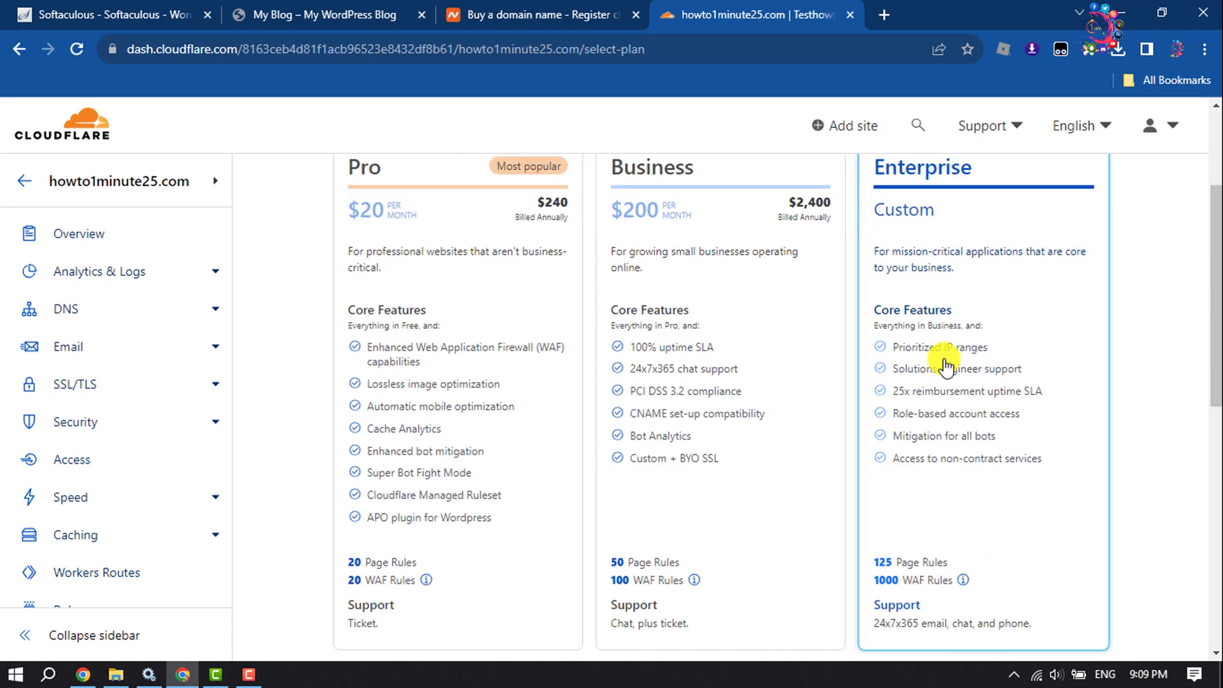
pyautogui.scroll(-5, 940, 350)
pyautogui.click(413, 295)
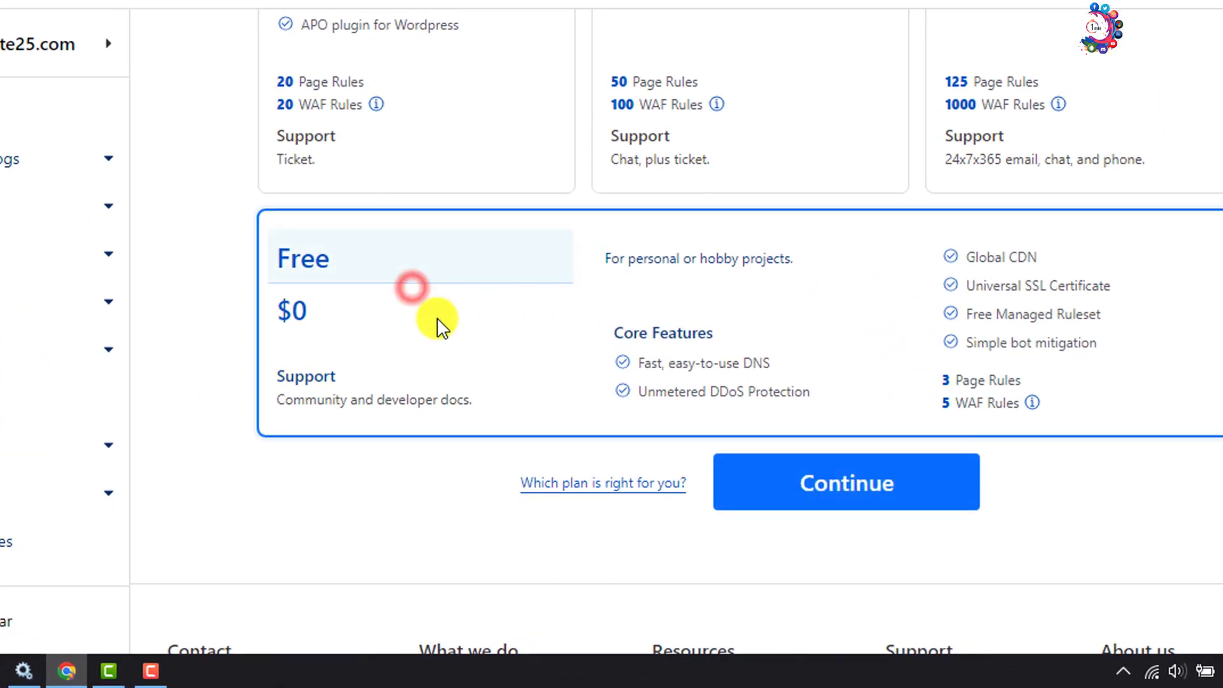
pyautogui.click(928, 487)
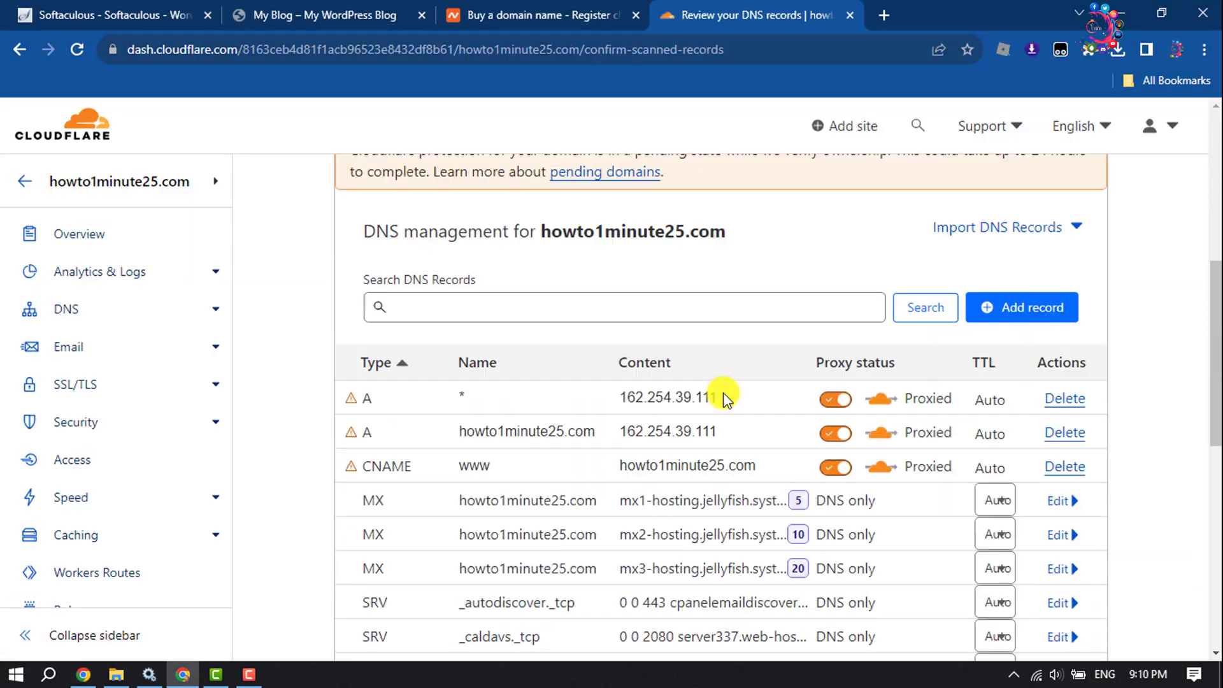
pyautogui.scroll(-1, 723, 393)
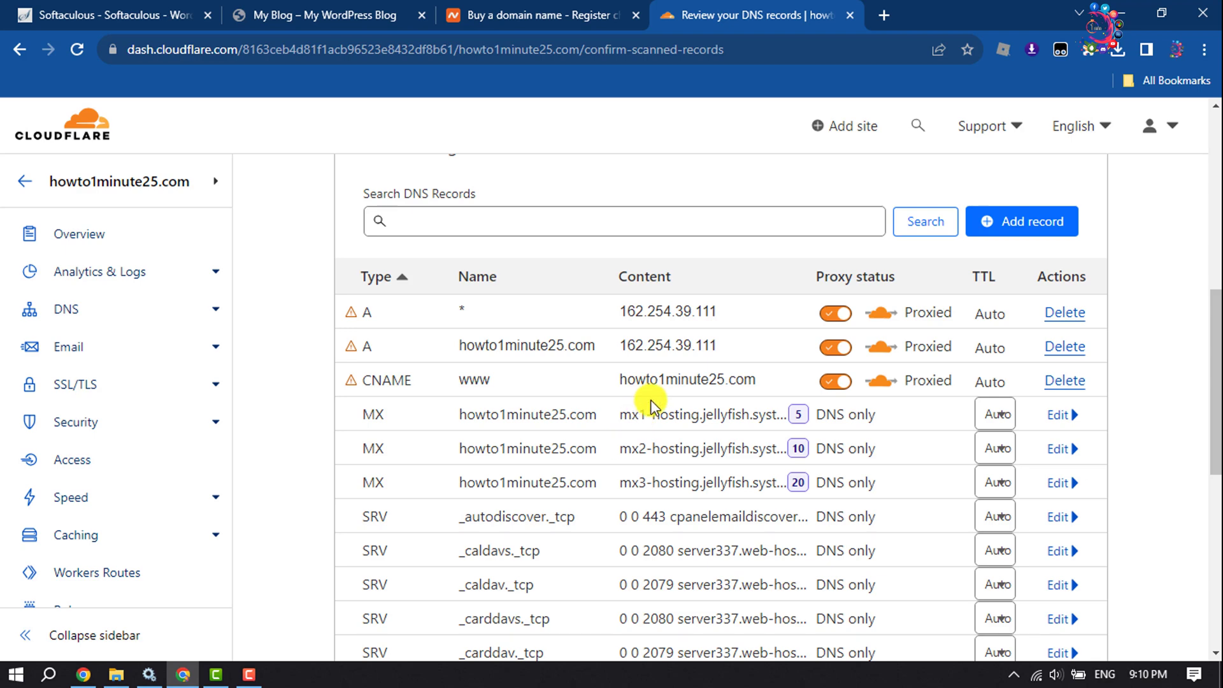
pyautogui.scroll(-2, 650, 406)
pyautogui.scroll(-2, 650, 406)
pyautogui.scroll(5, 650, 406)
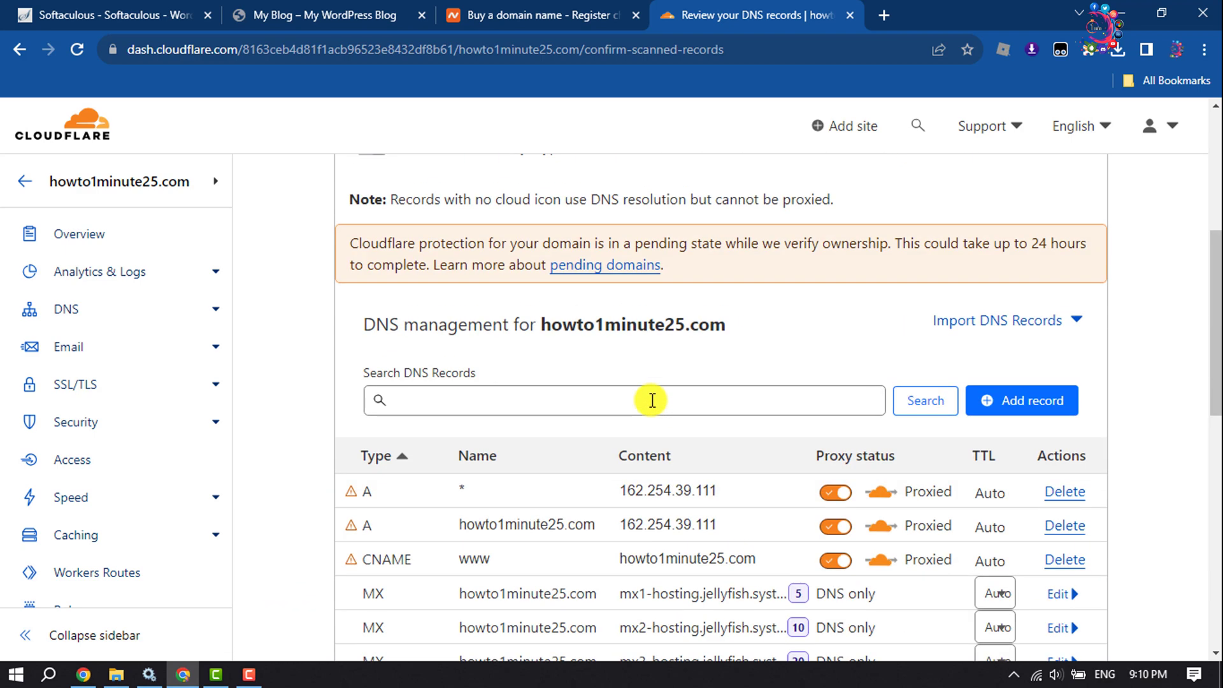
pyautogui.scroll(3, 652, 401)
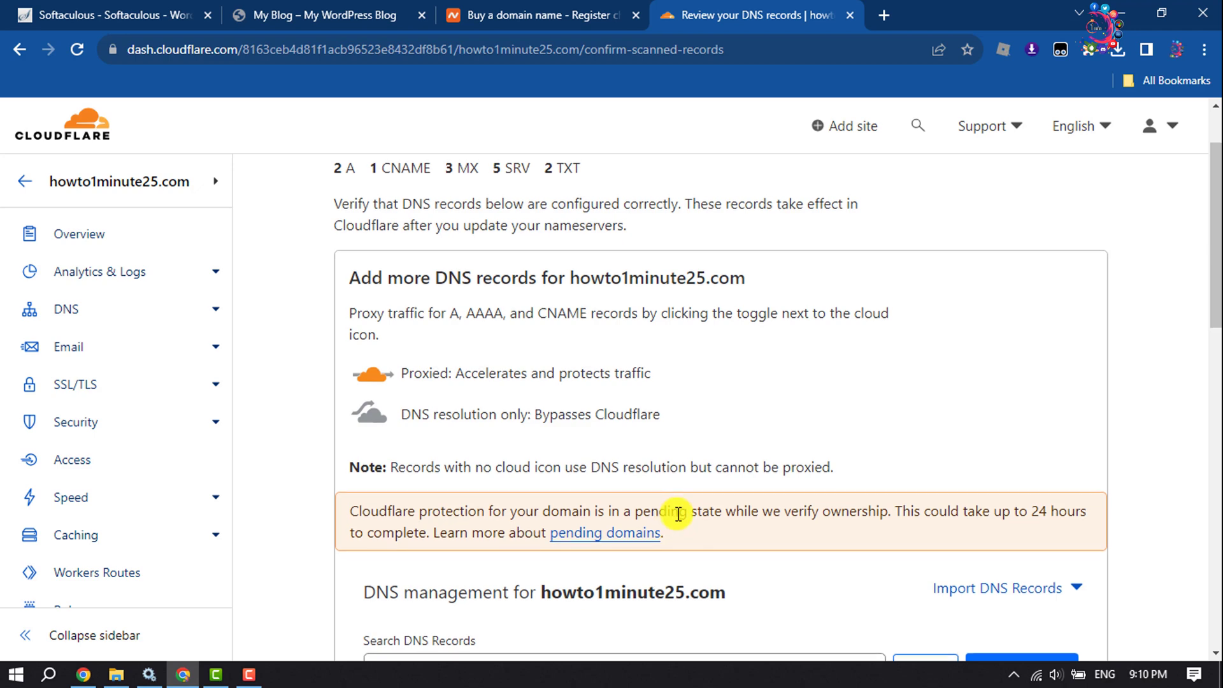
pyautogui.scroll(-7, 672, 521)
pyautogui.scroll(-1, 573, 478)
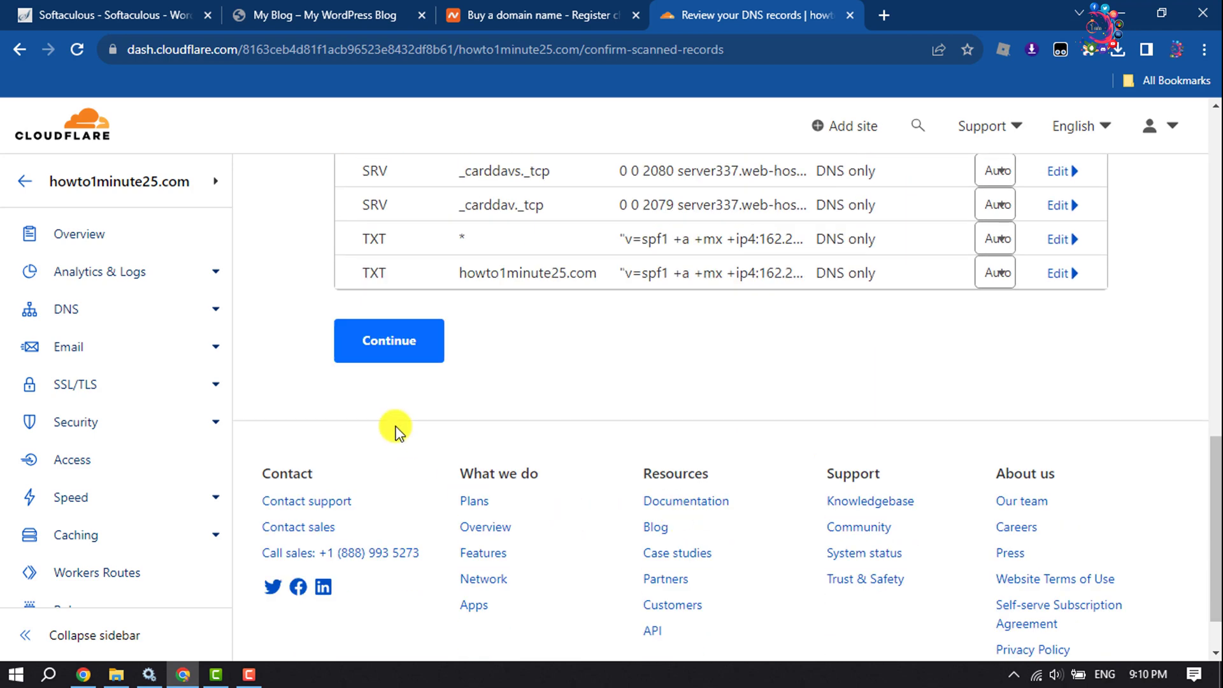
# Step: Confirm the scanned DNS records and continue to the nameserver instructions
pyautogui.click(400, 349)
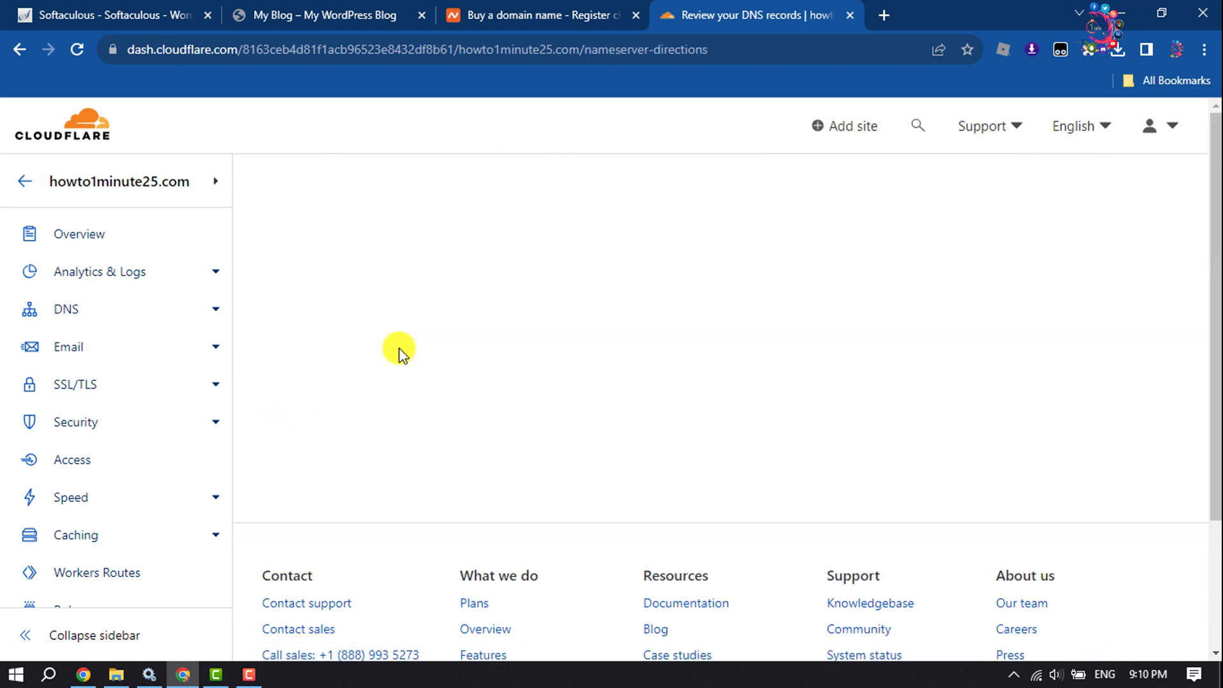
pyautogui.scroll(-2, 399, 354)
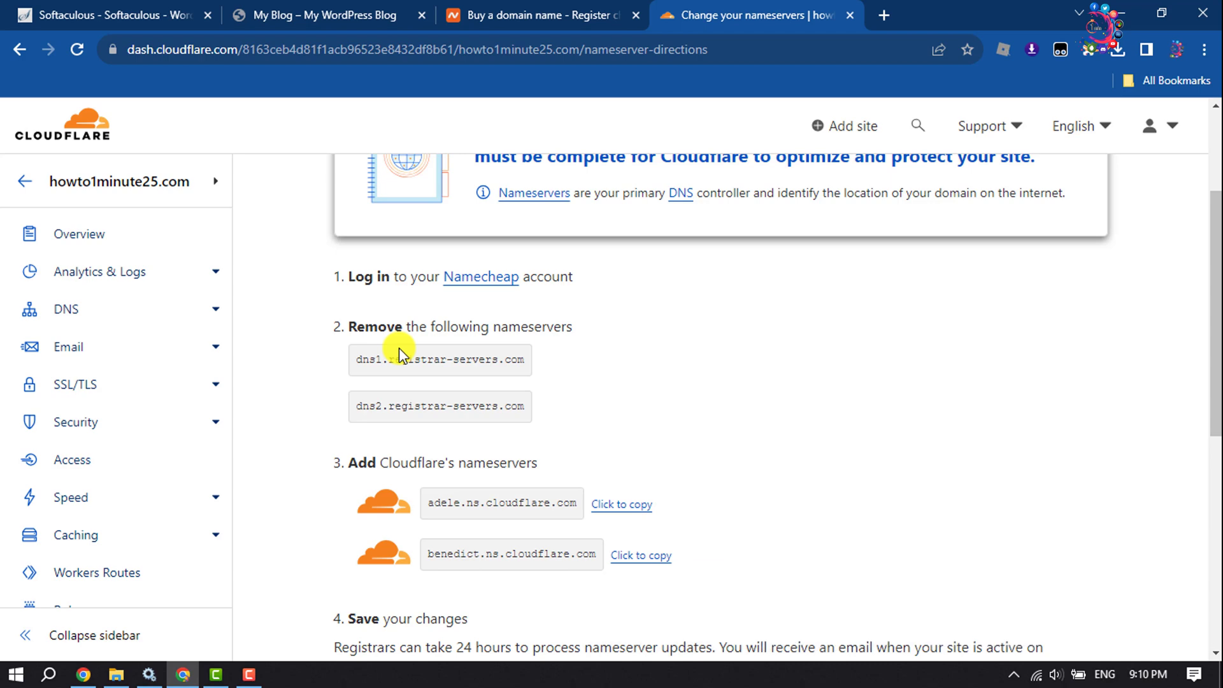
# Step: Switch to the Namecheap tab after viewing the adele and benedict nameserver instructions
pyautogui.click(535, 15)
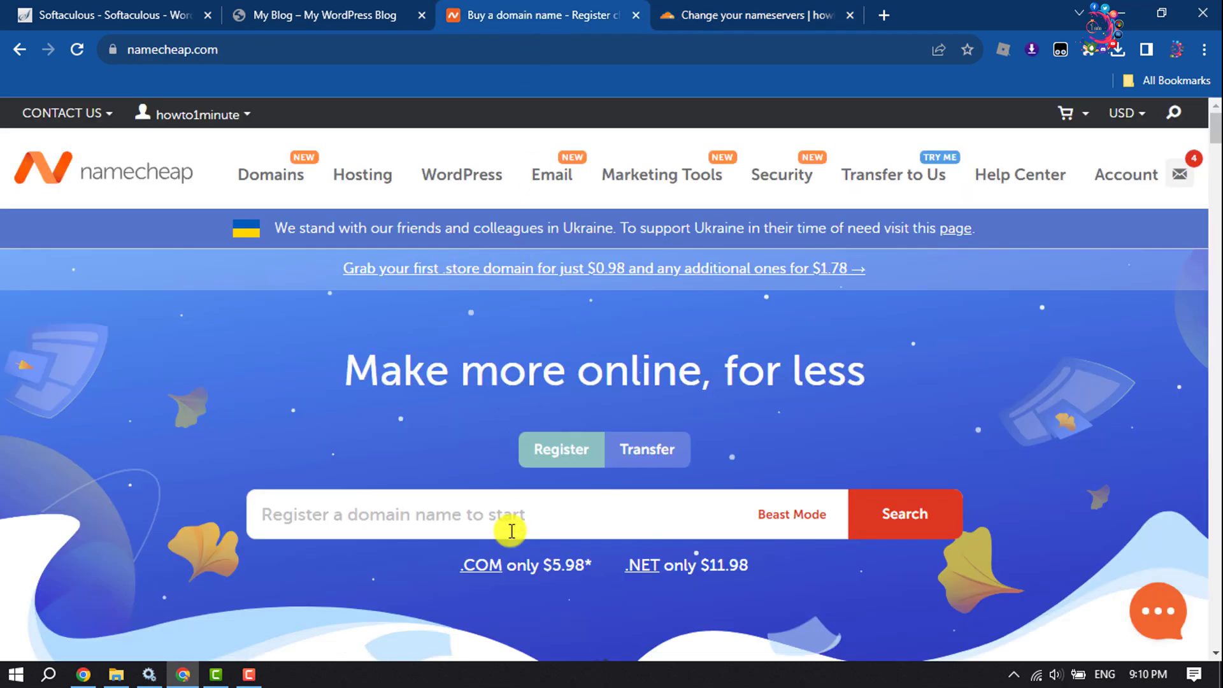
pyautogui.moveTo(1126, 174)
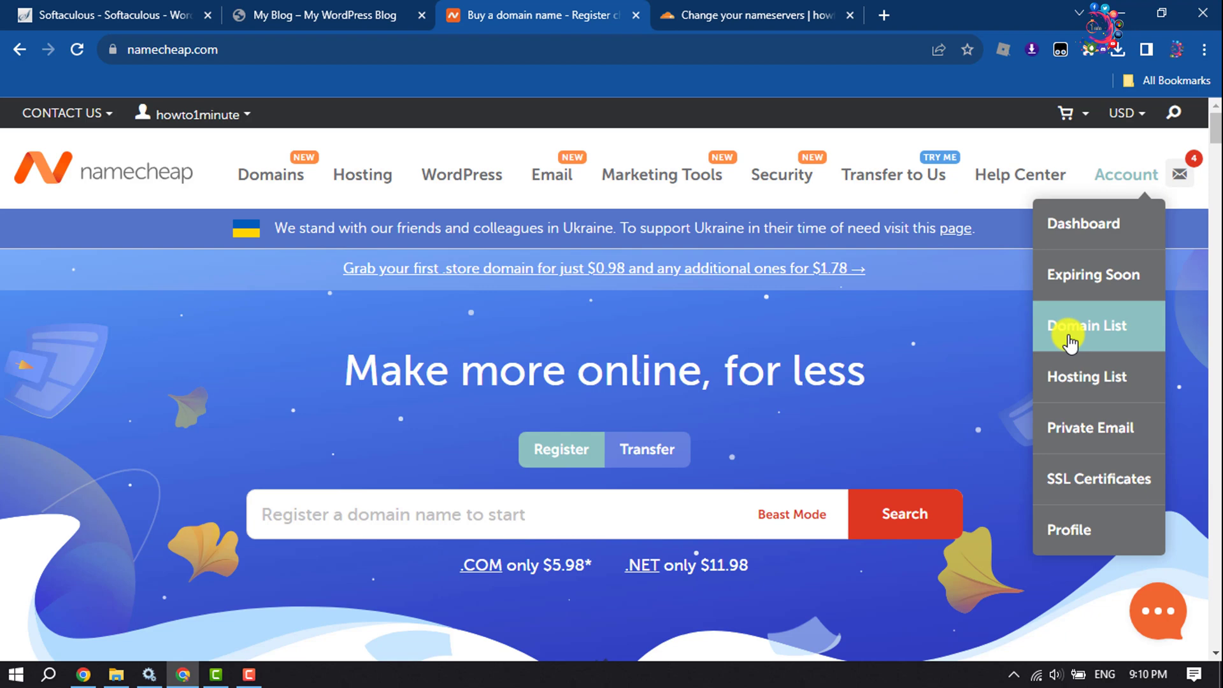
# Step: Open the Domain List and manage the howto1minute25.com domain
pyautogui.click(1068, 342)
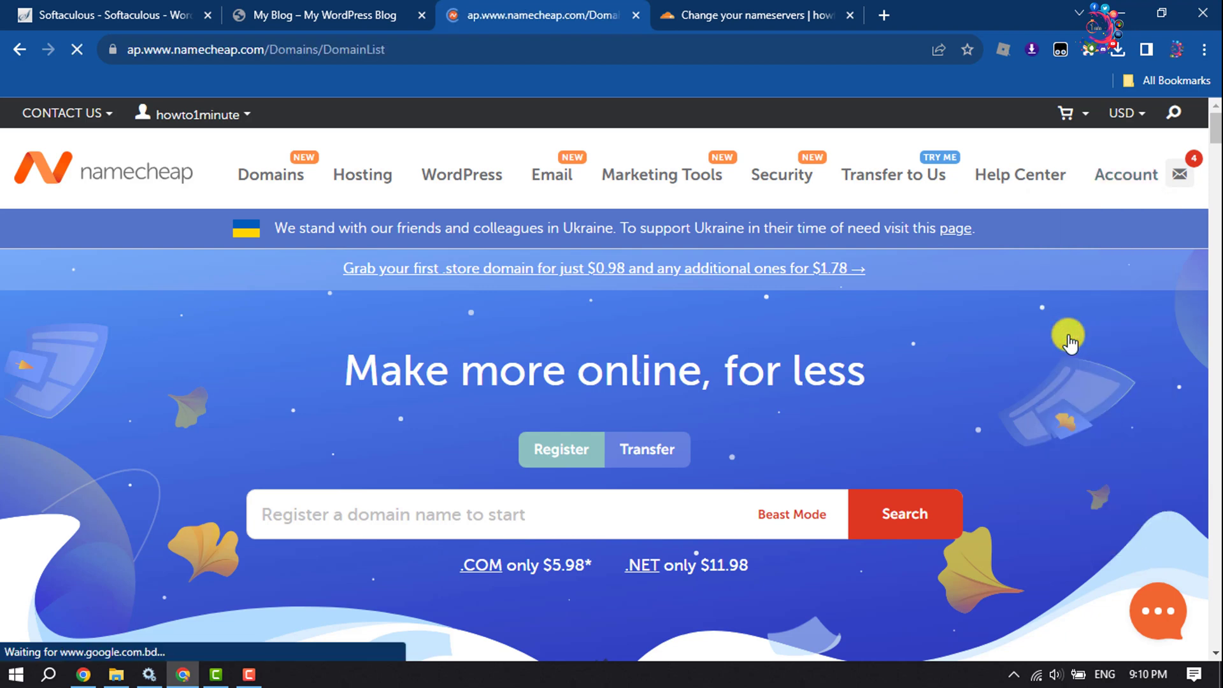
pyautogui.scroll(-1, 1043, 325)
pyautogui.scroll(-3, 292, 494)
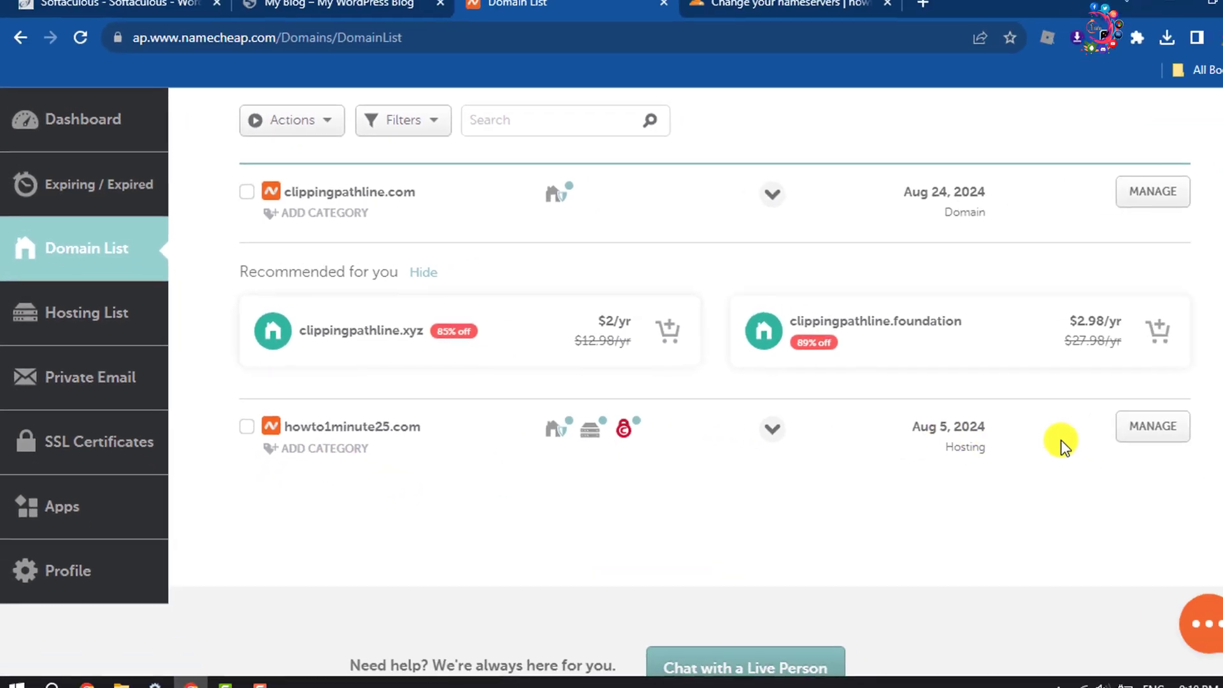
pyautogui.click(1105, 442)
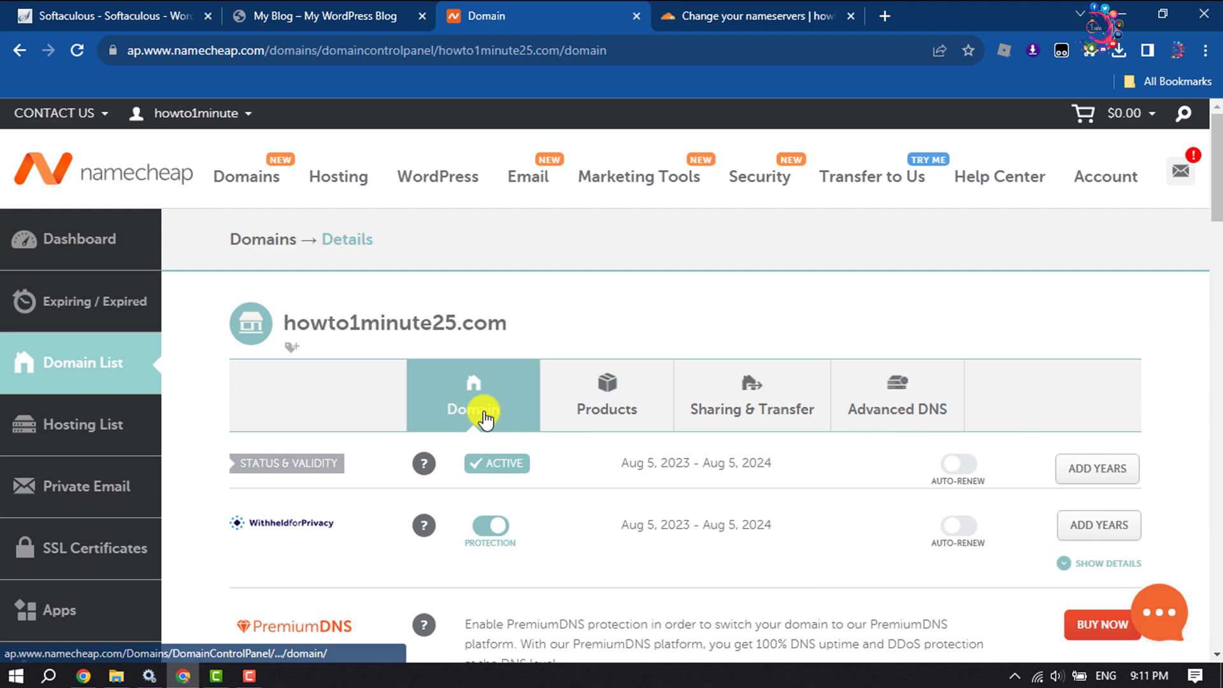
pyautogui.scroll(-4, 481, 415)
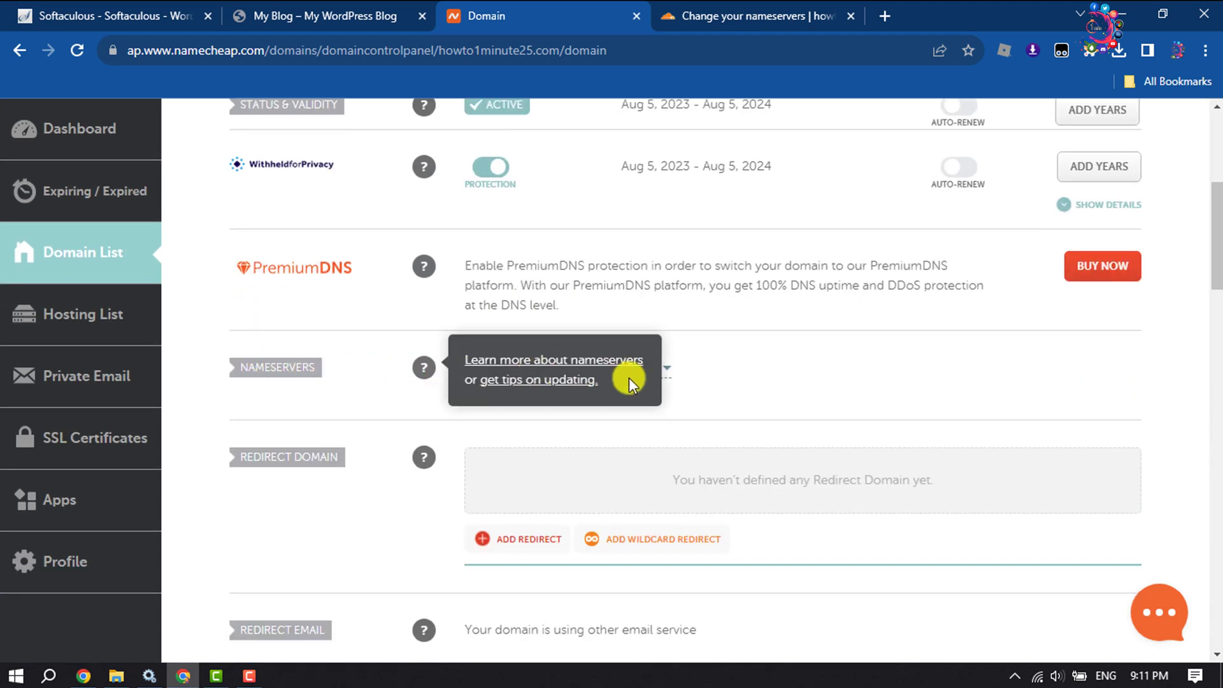
# Step: Set the domain's nameservers to Custom DNS and return to Cloudflare's nameserver list
pyautogui.click(664, 371)
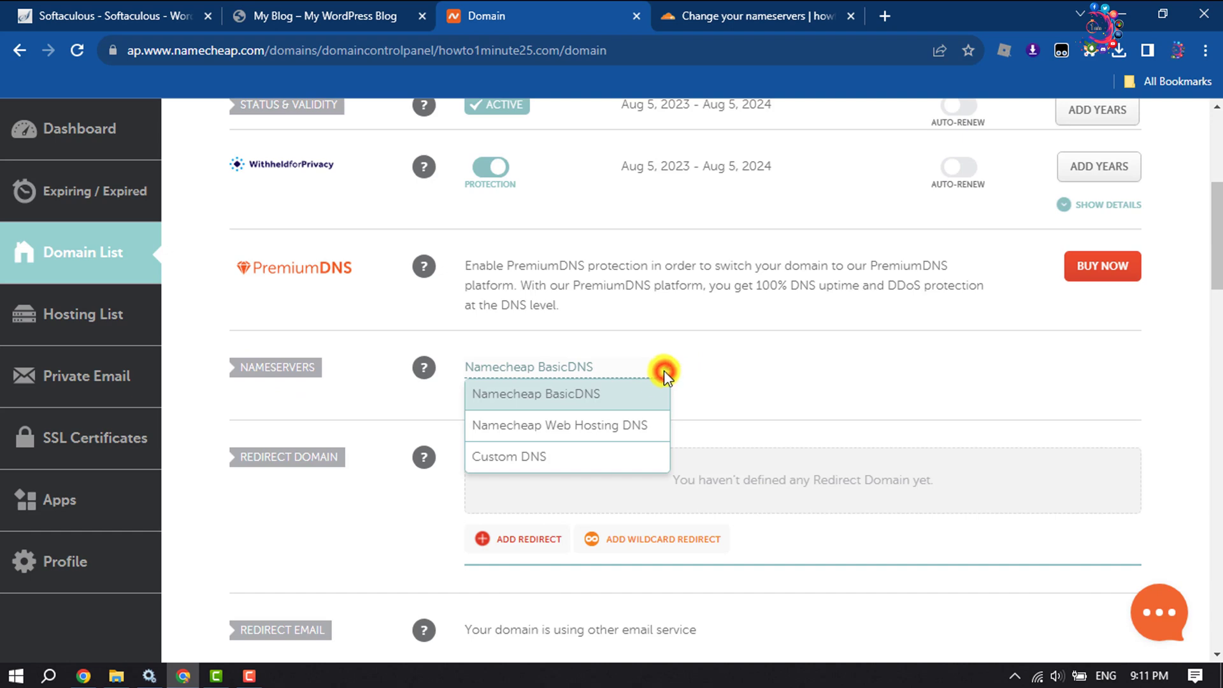
pyautogui.click(540, 463)
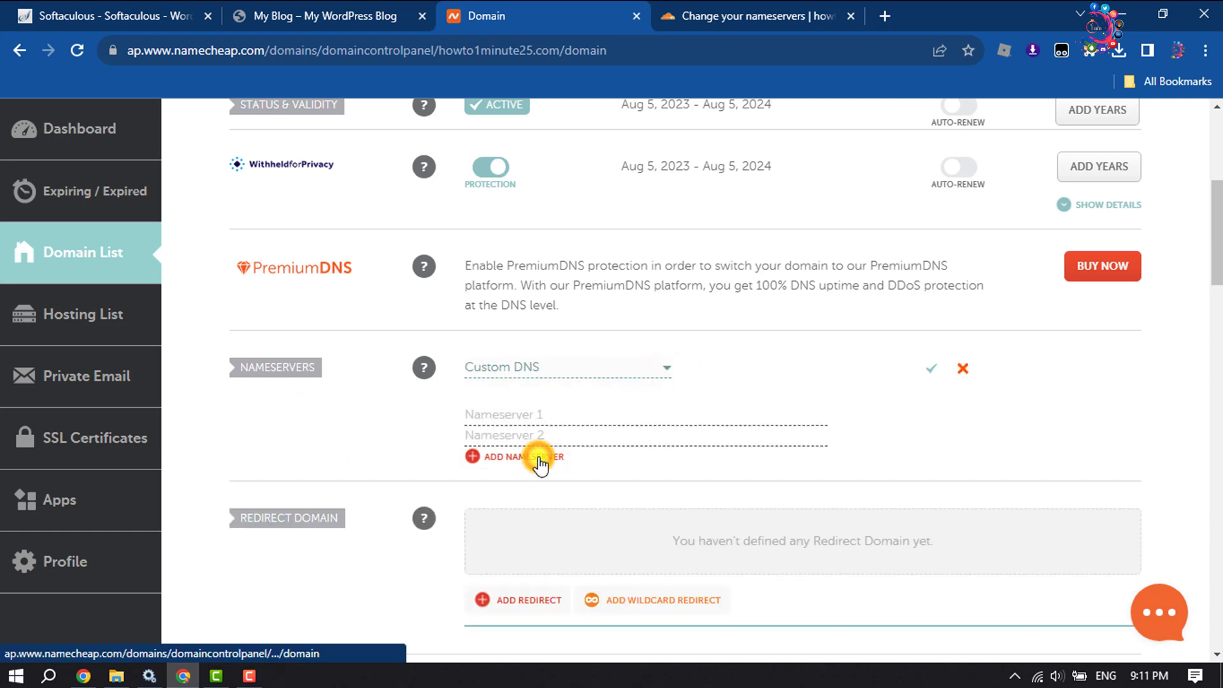
pyautogui.scroll(-1, 539, 459)
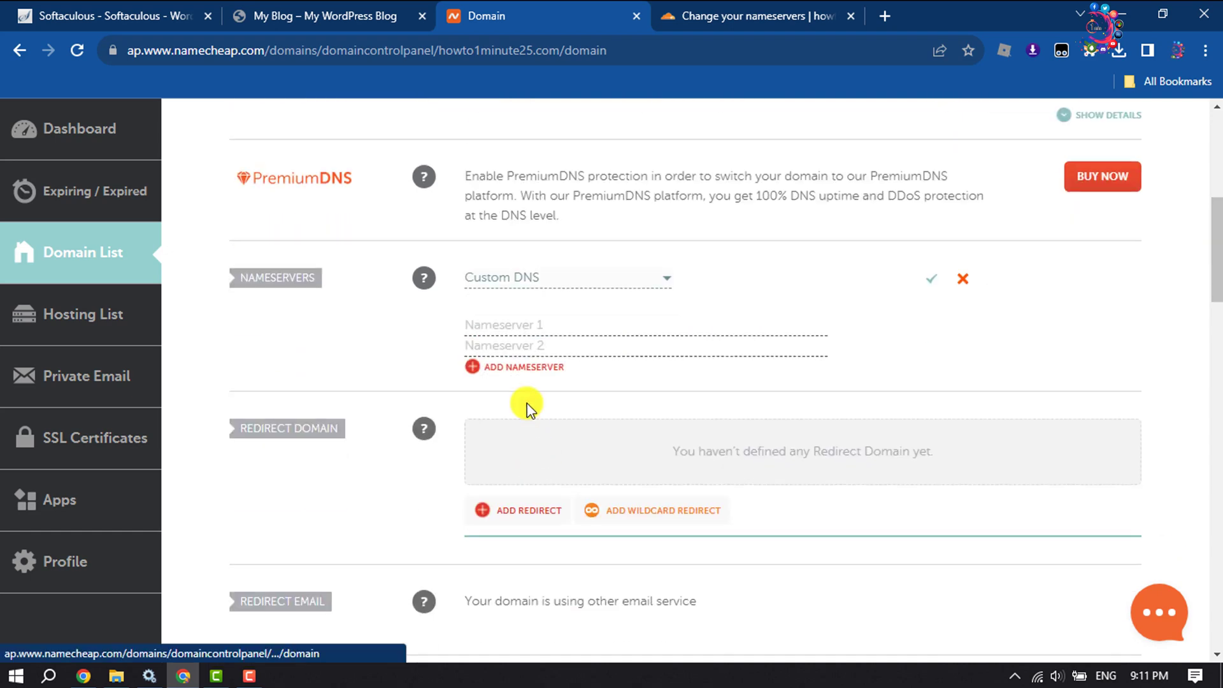
pyautogui.click(772, 12)
pyautogui.scroll(-1, 450, 429)
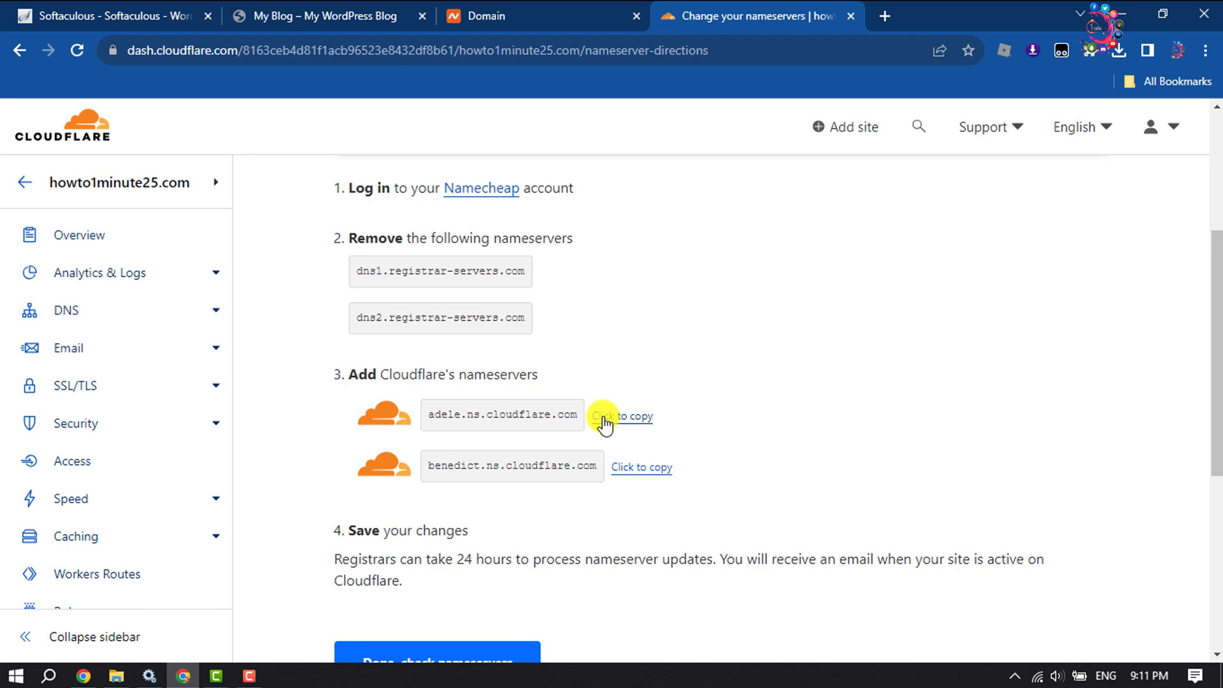
# Step: Paste adele.ns.cloudflare.com and benedict.ns.cloudflare.com into Nameserver 1 and 2 and save
pyautogui.click(604, 416)
pyautogui.click(588, 8)
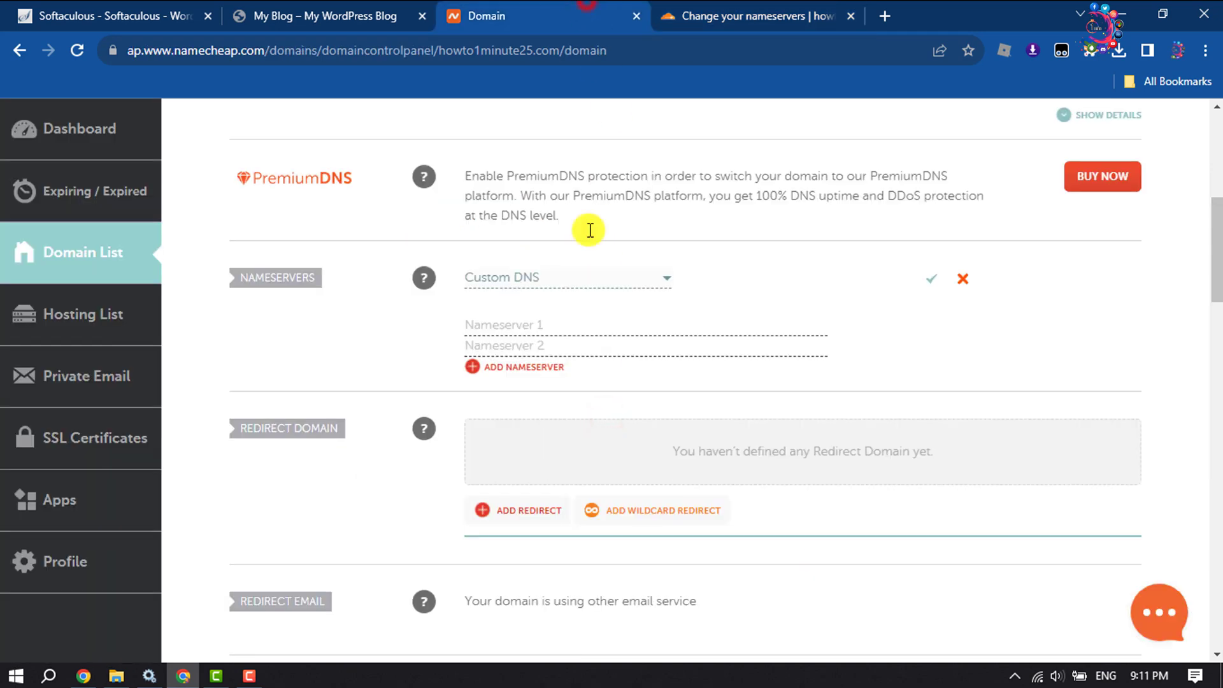
pyautogui.click(505, 321)
pyautogui.rightClick(505, 321)
pyautogui.click(545, 441)
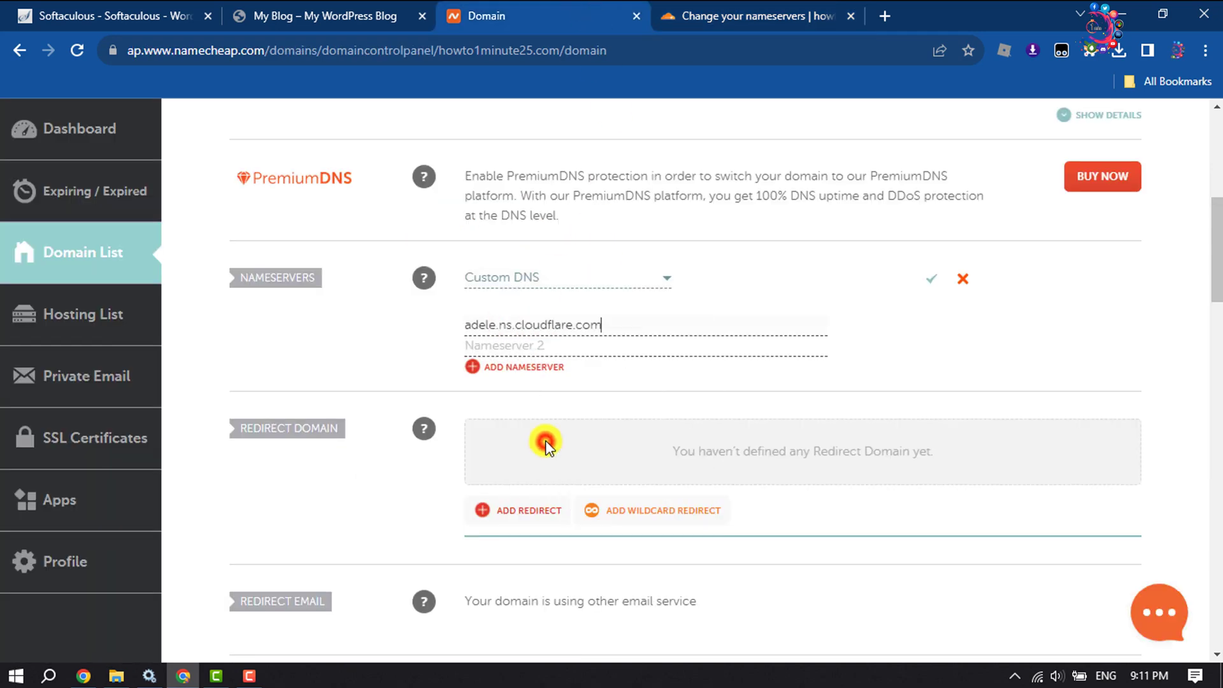
pyautogui.hotkey('ctrl', 'Tab')
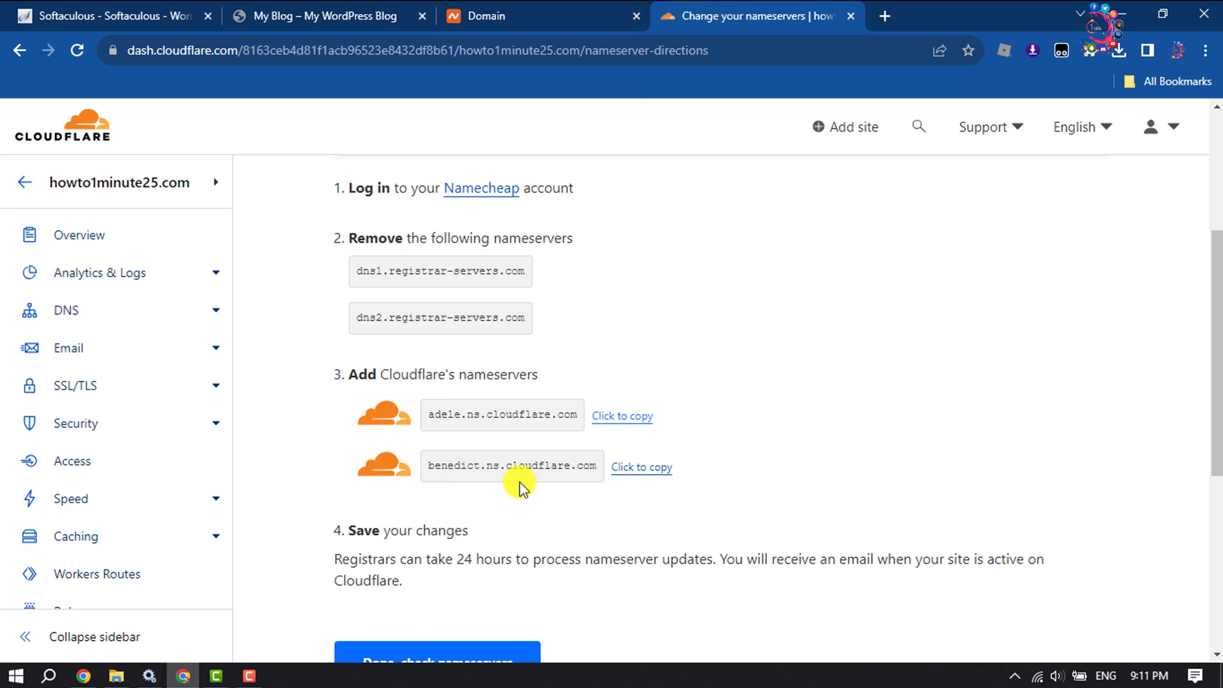
pyautogui.click(623, 476)
pyautogui.hotkey('ctrl', 'shift', 'Tab')
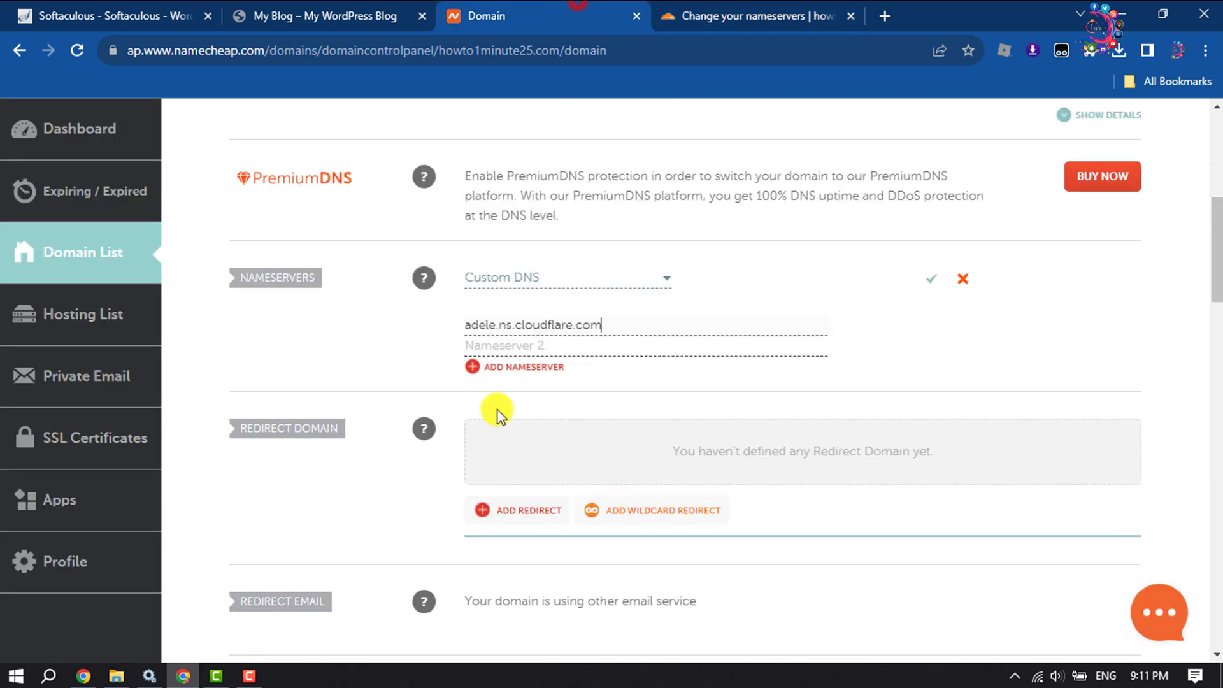
pyautogui.rightClick(563, 351)
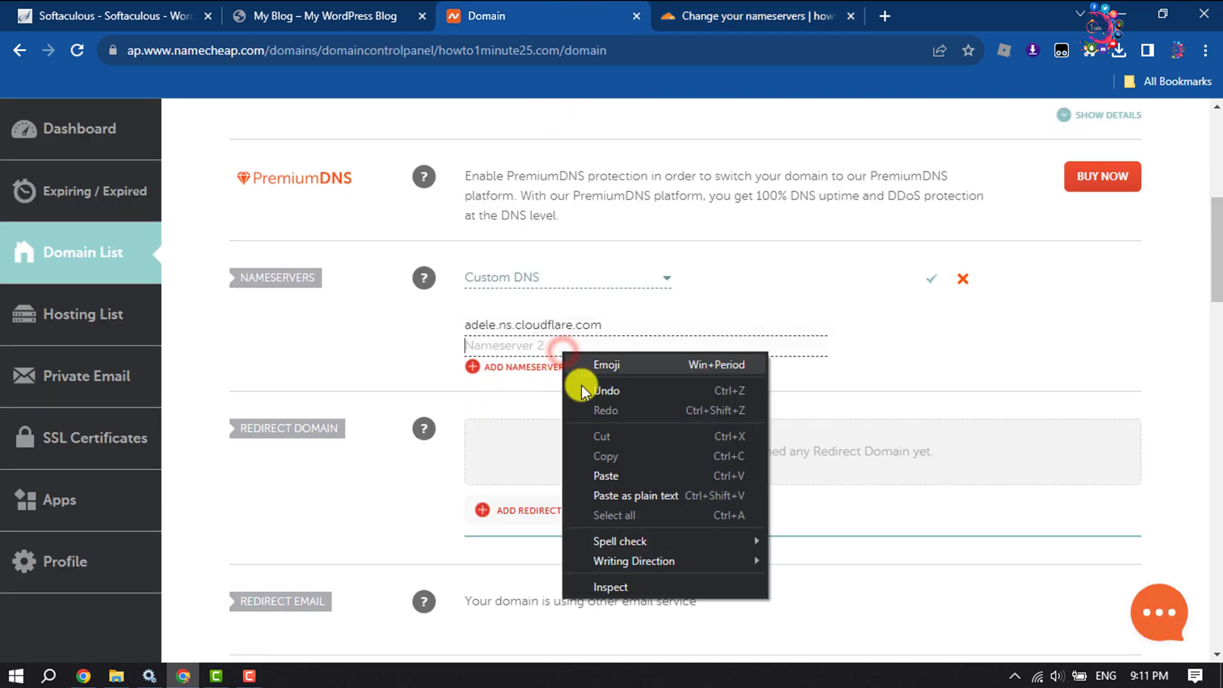
pyautogui.click(595, 467)
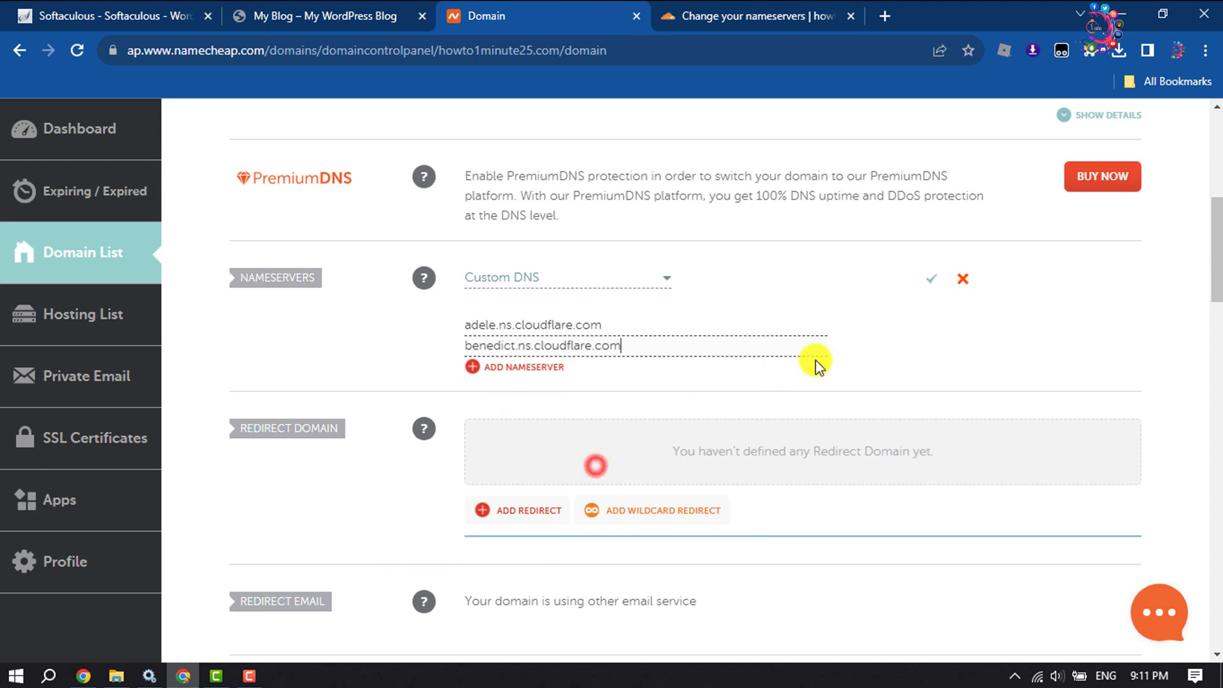
pyautogui.click(930, 279)
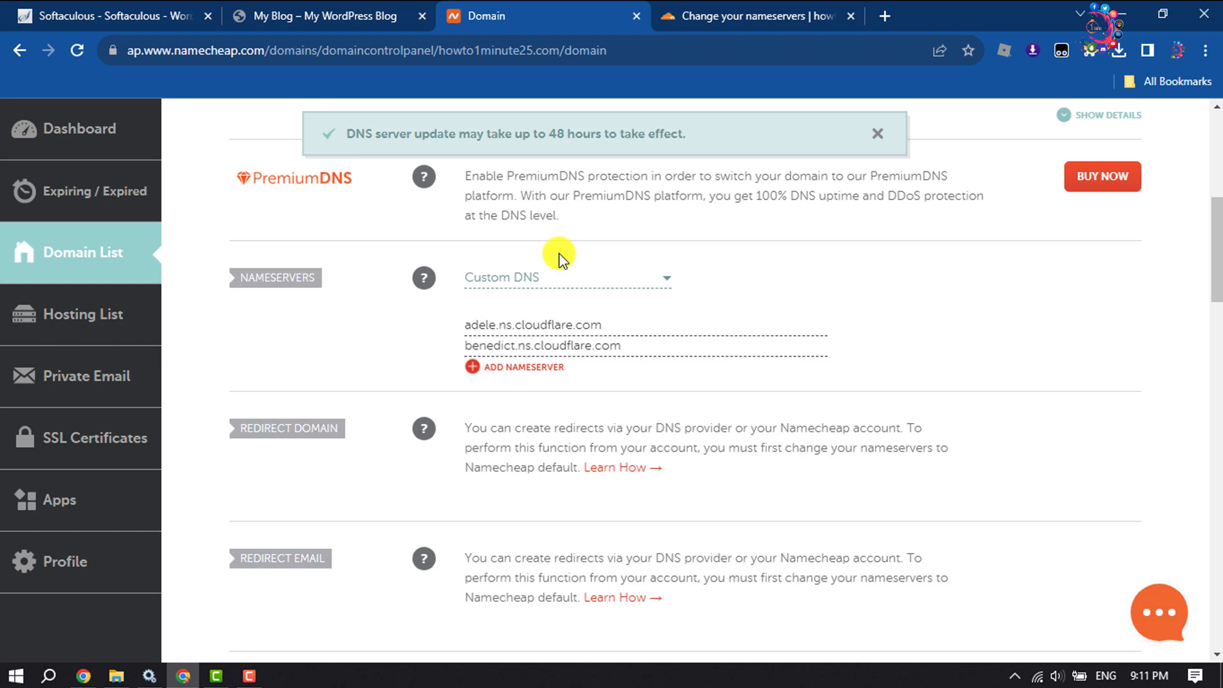
# Step: Tell Cloudflare the nameservers have been changed with 'Done, check nameservers'
pyautogui.click(717, 14)
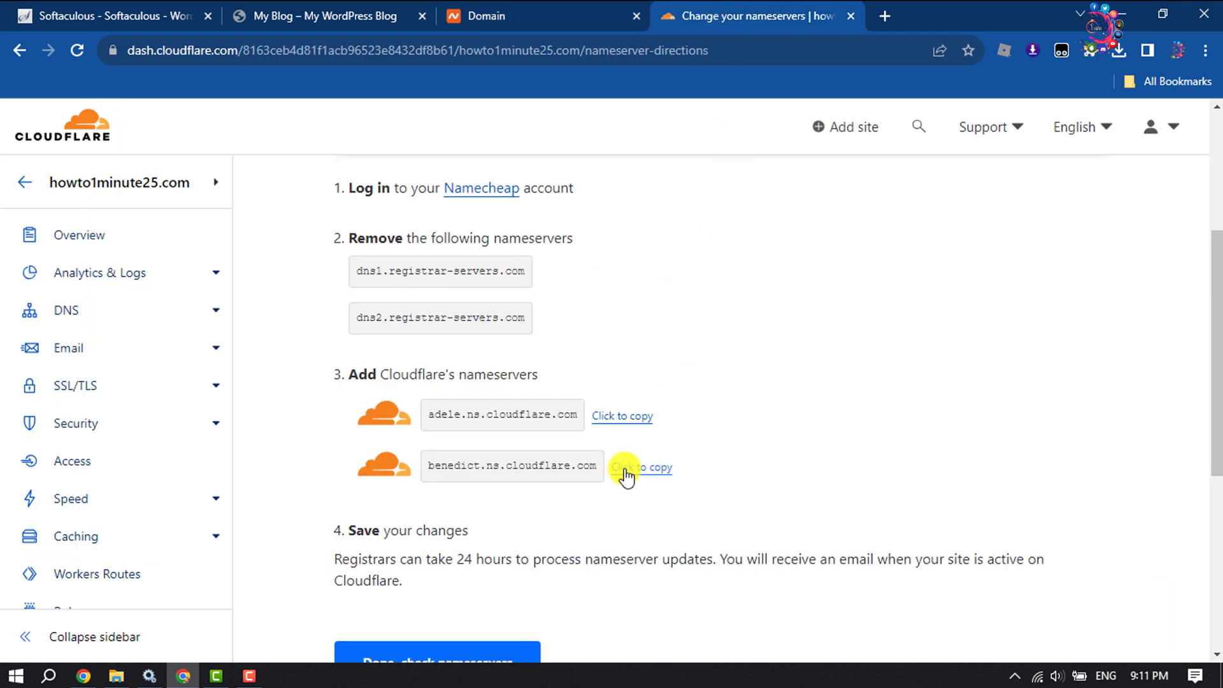
pyautogui.scroll(-4, 625, 475)
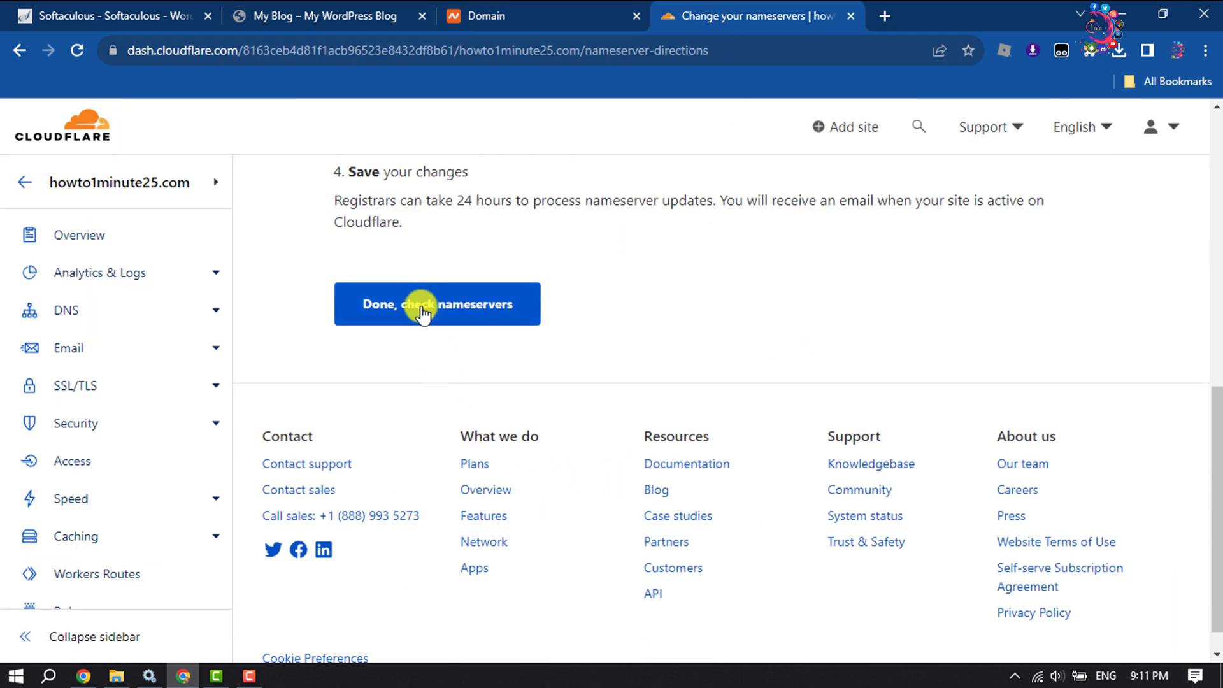
pyautogui.click(471, 318)
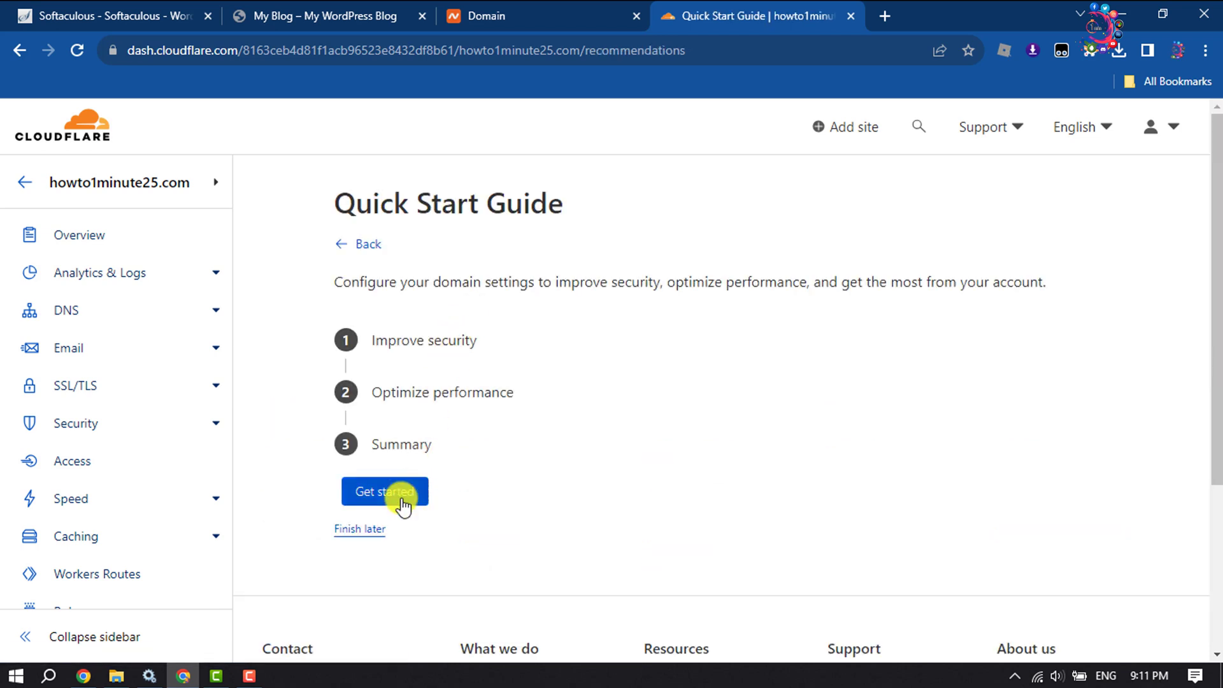
# Step: Save Automatic HTTPS Rewrites, Always Use HTTPS and Brotli as on and finish the Quick Start Guide
pyautogui.click(403, 507)
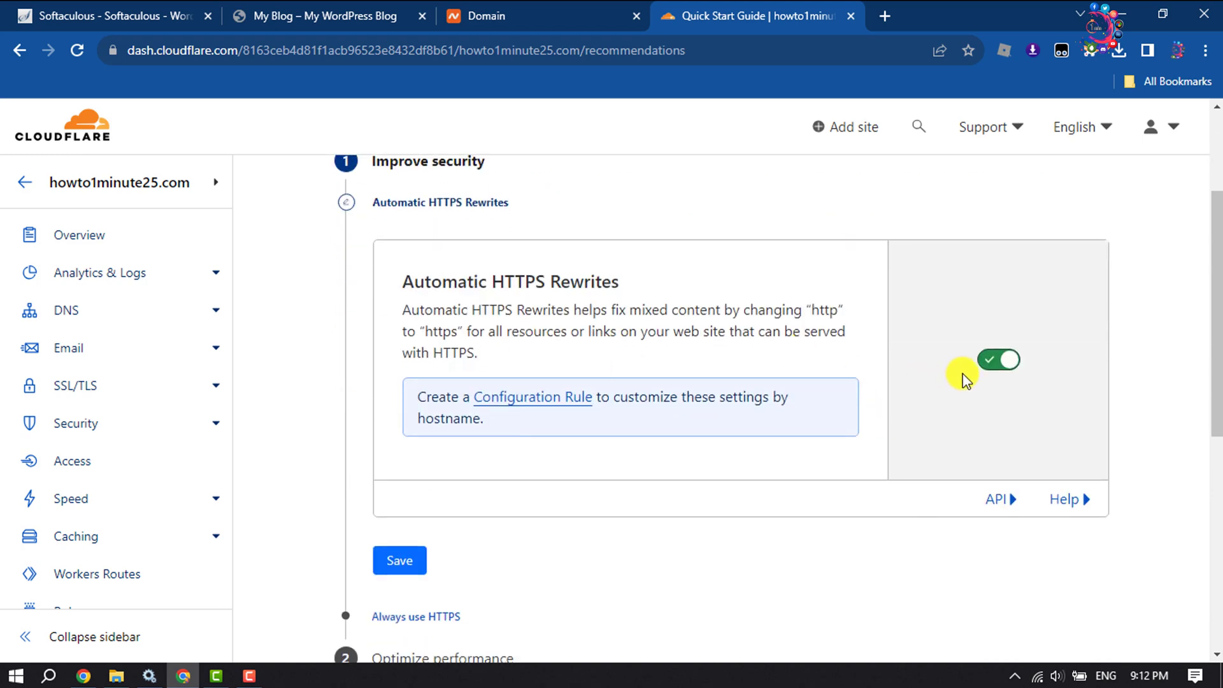
pyautogui.click(399, 573)
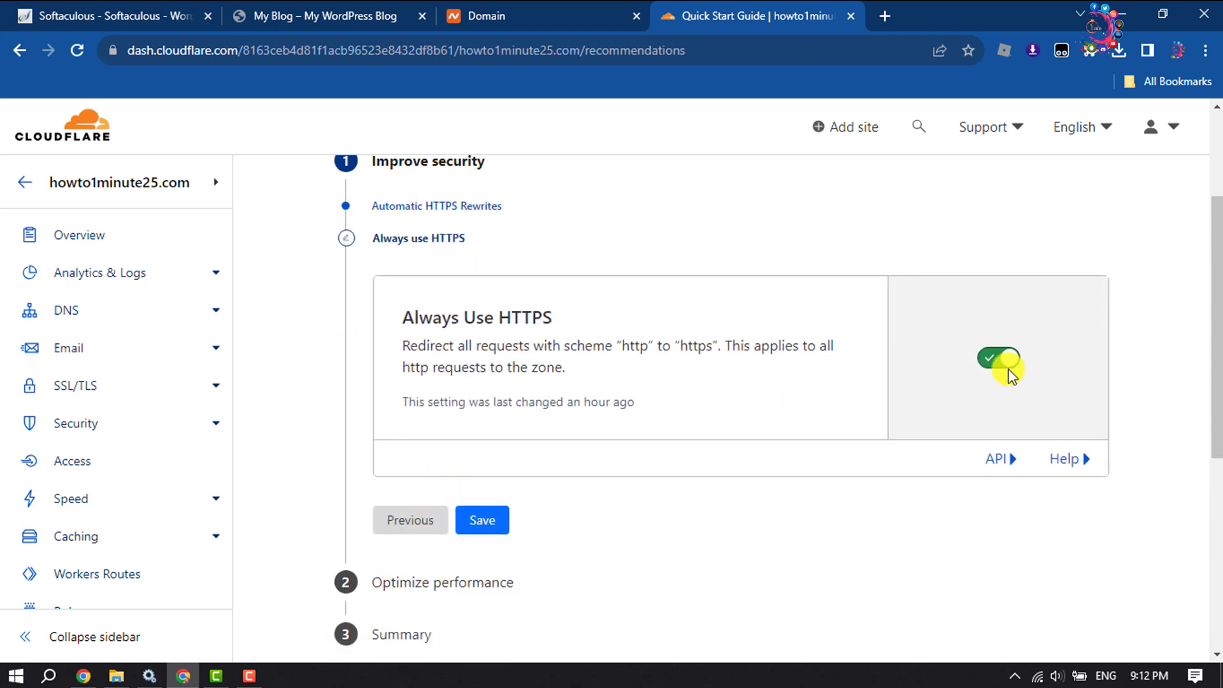
pyautogui.click(480, 533)
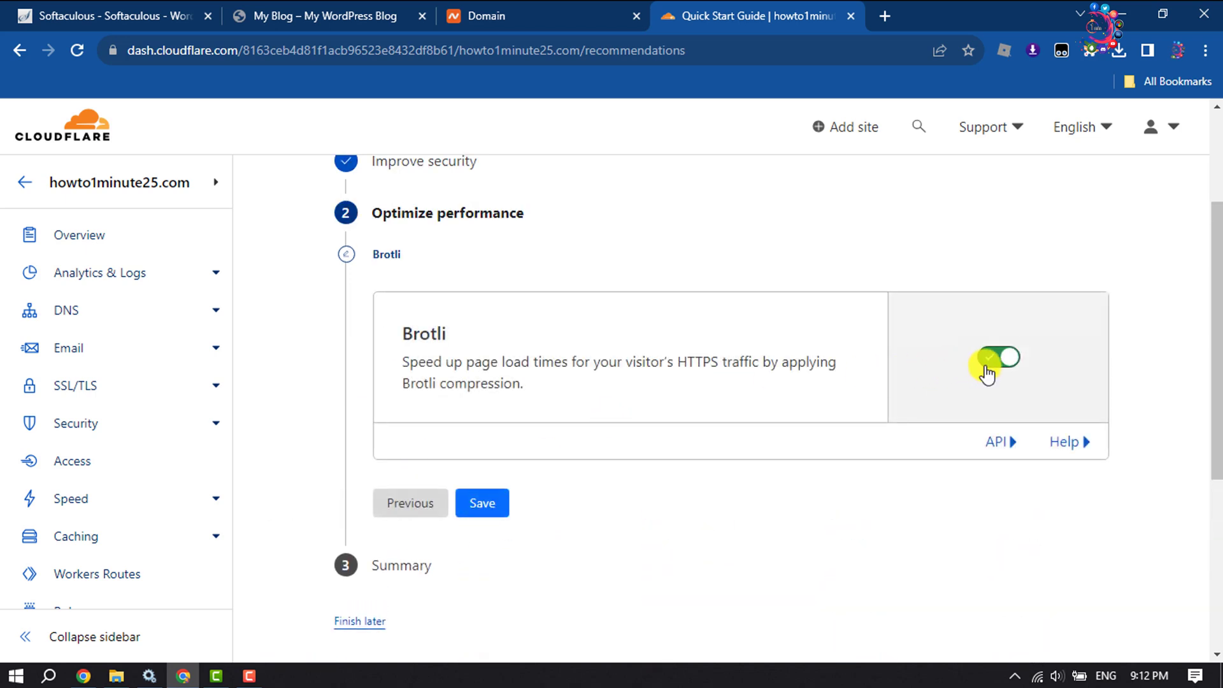
pyautogui.click(485, 518)
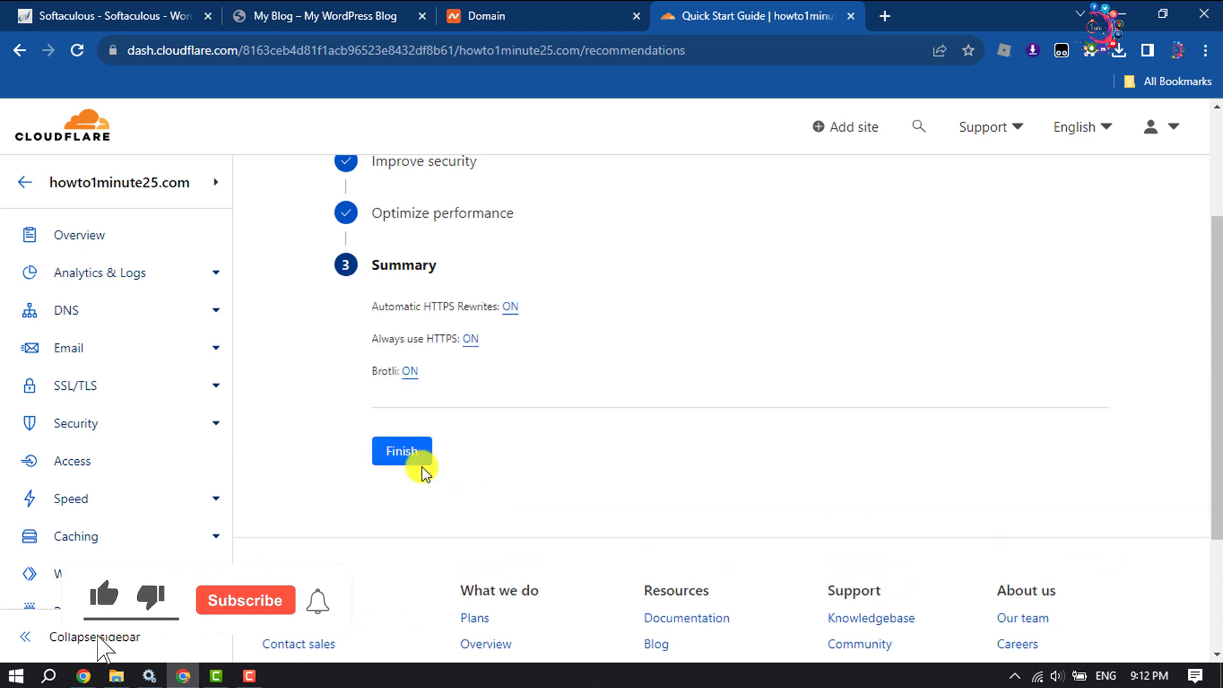
pyautogui.click(422, 467)
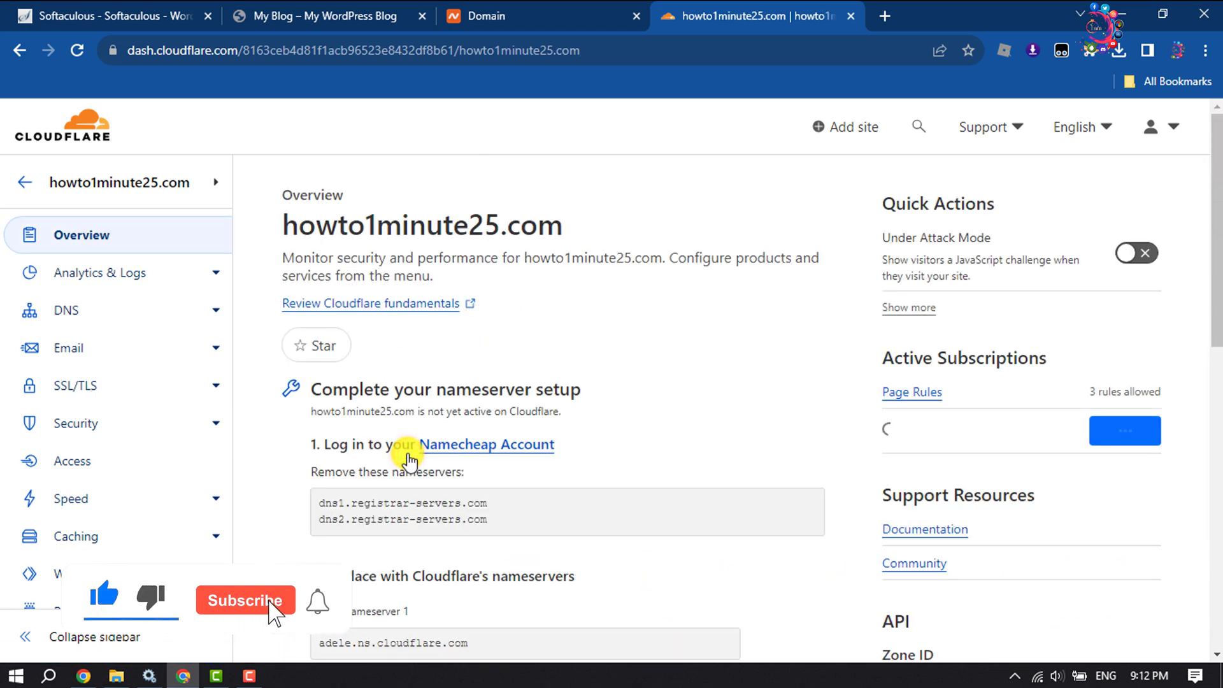